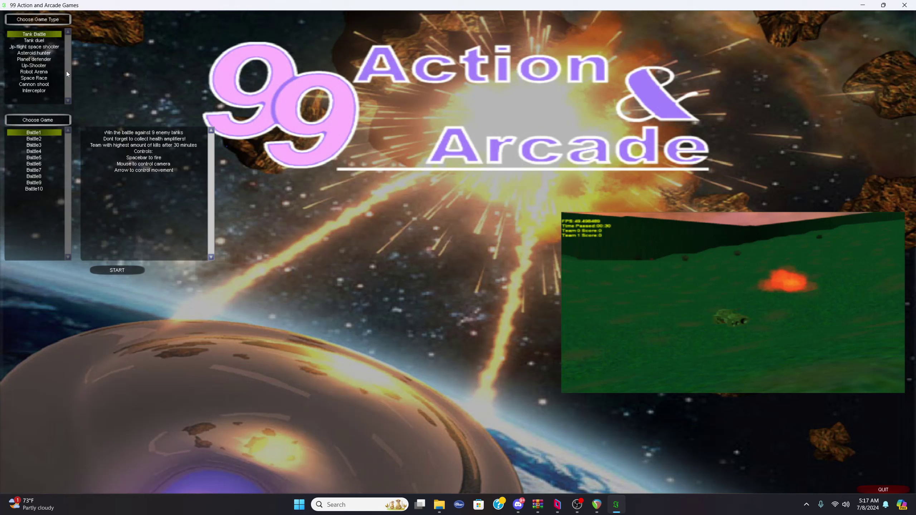
Compare the Tank duel and Tank Battle game types, then start Battle1 under Tank Battle.
left_click(36, 41)
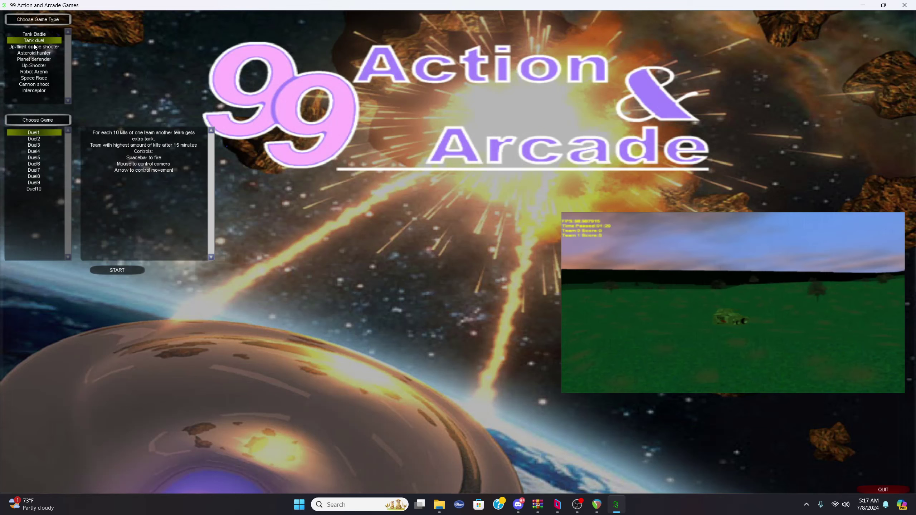
left_click(35, 34)
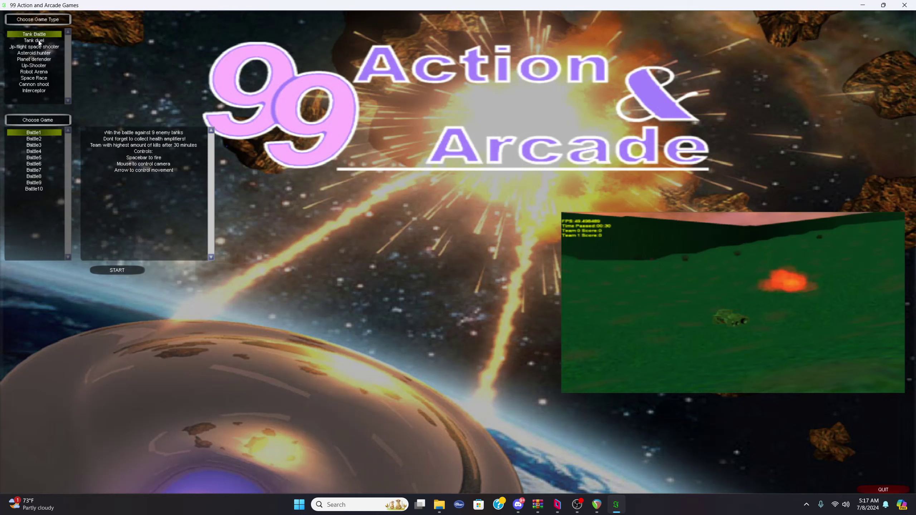
left_click(35, 41)
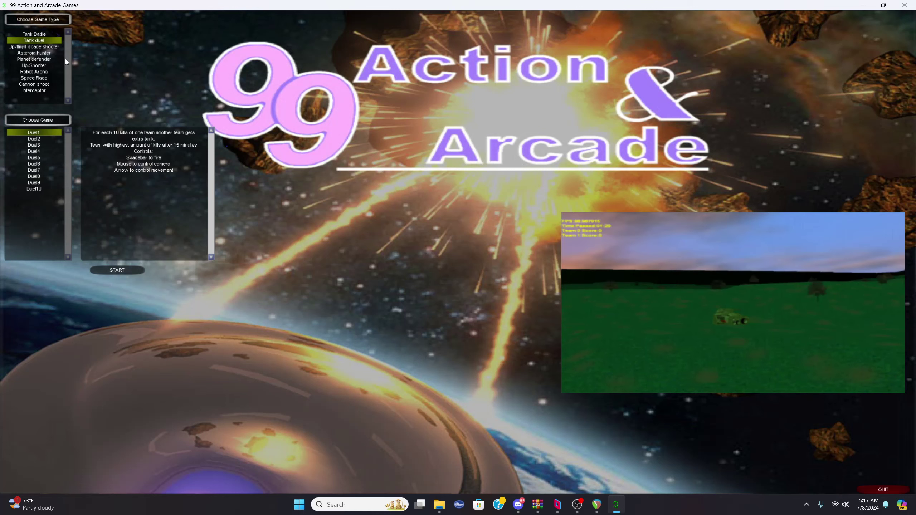
left_click(34, 34)
left_click(37, 34)
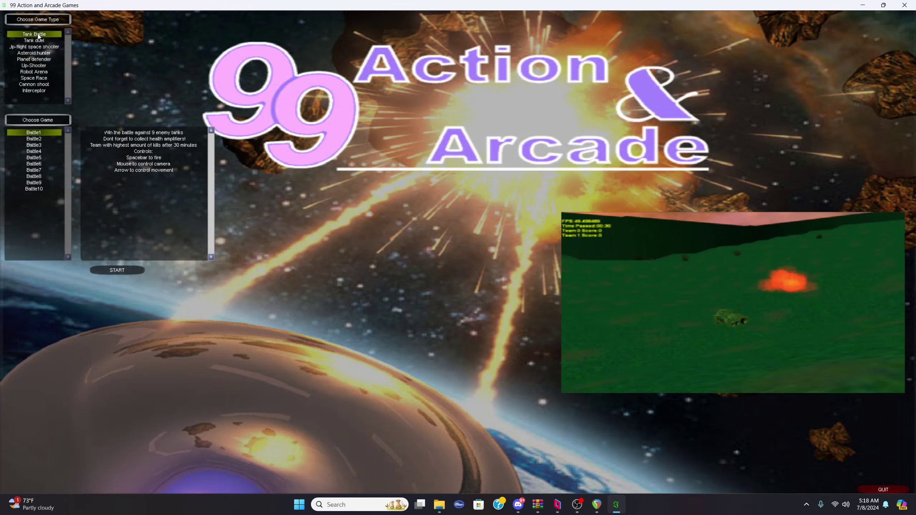
left_click(117, 270)
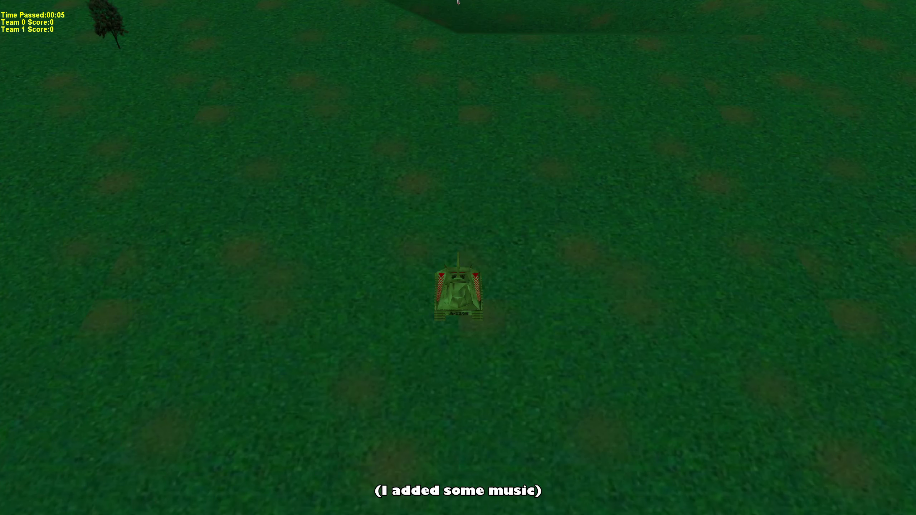
Turn the tank to look around the field and valley.
key("Left")
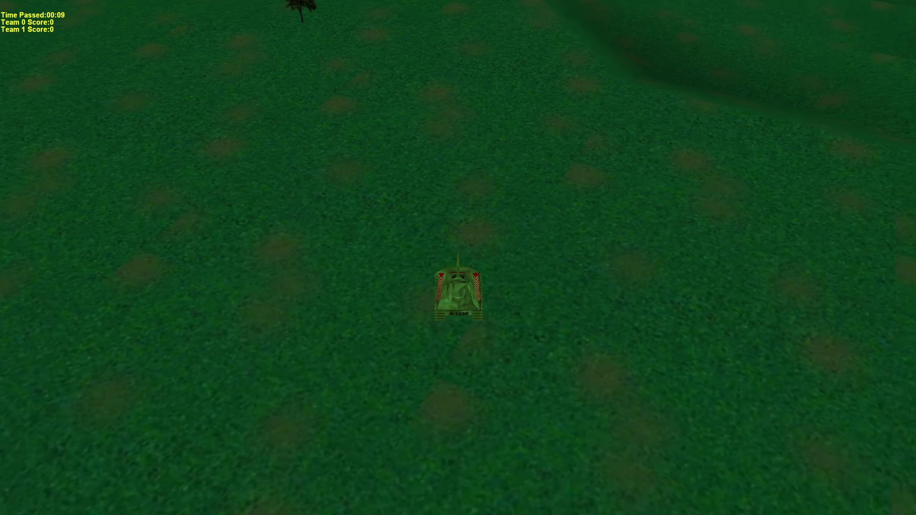
key("Down")
key("Right")
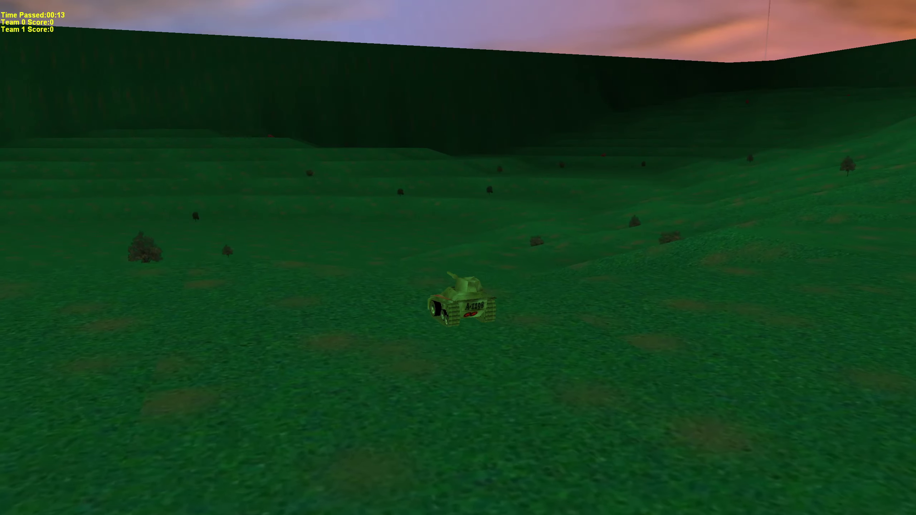
key("Left")
key("Left")
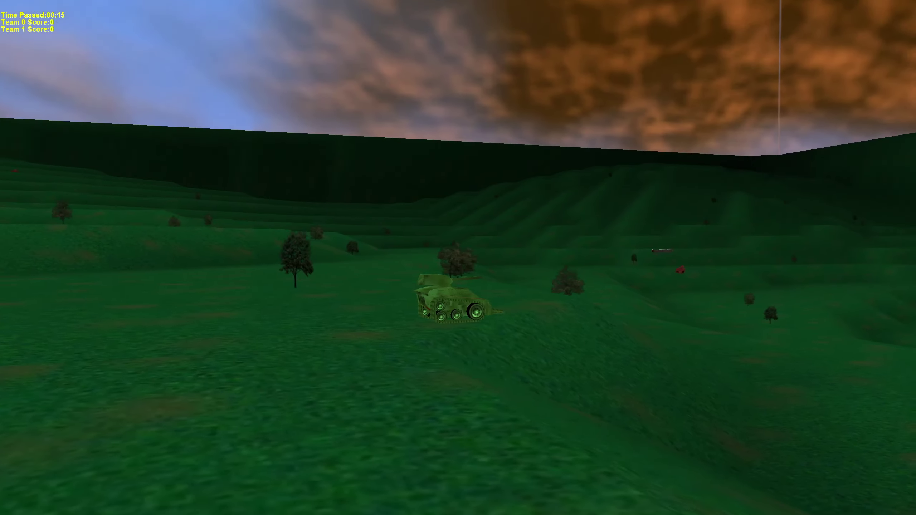
key("Left")
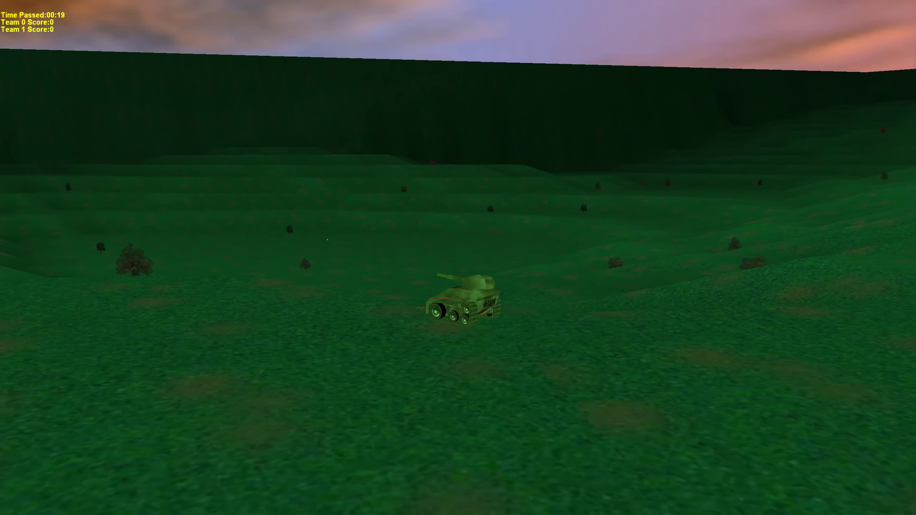
key("Left")
key("Left")
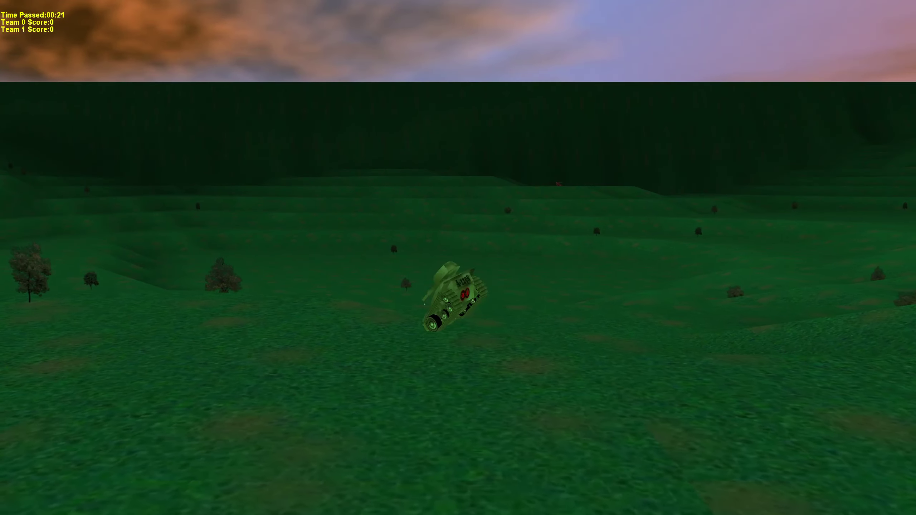
key("Left")
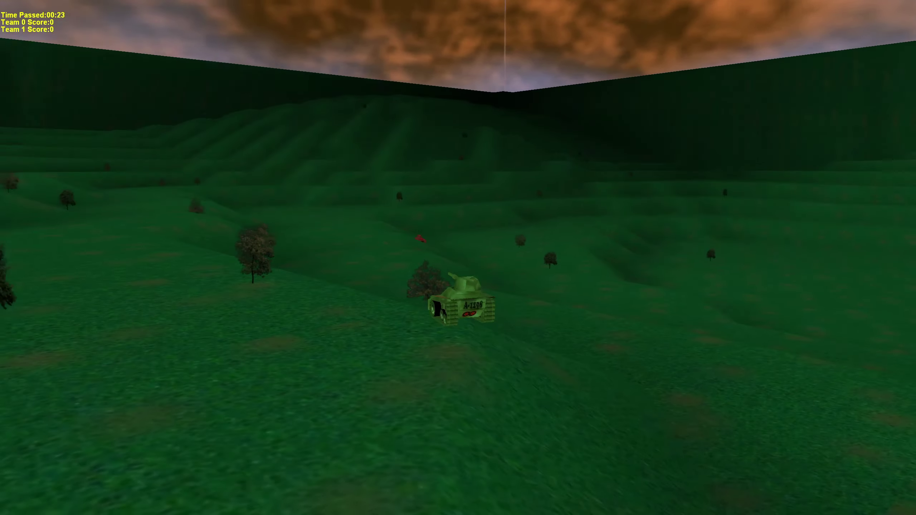
Close in on the red enemy tank and destroy it with repeated shots.
key("Up")
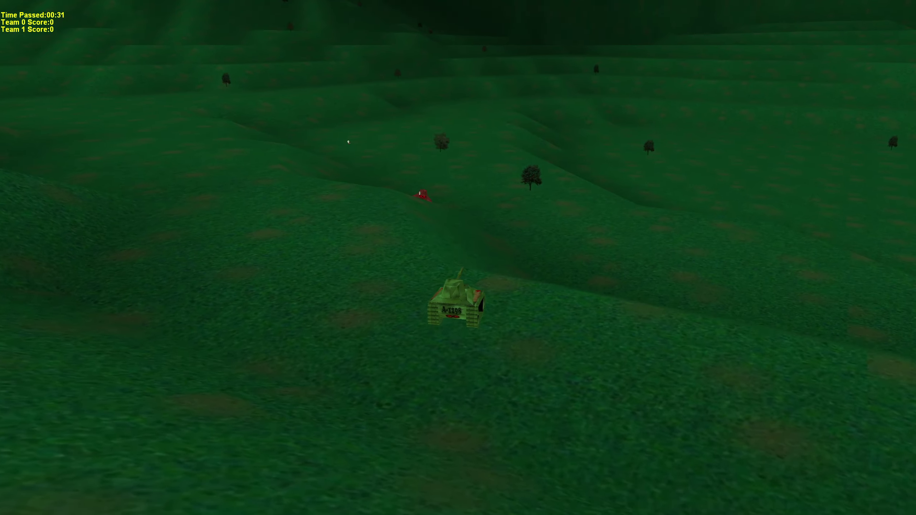
key("Up")
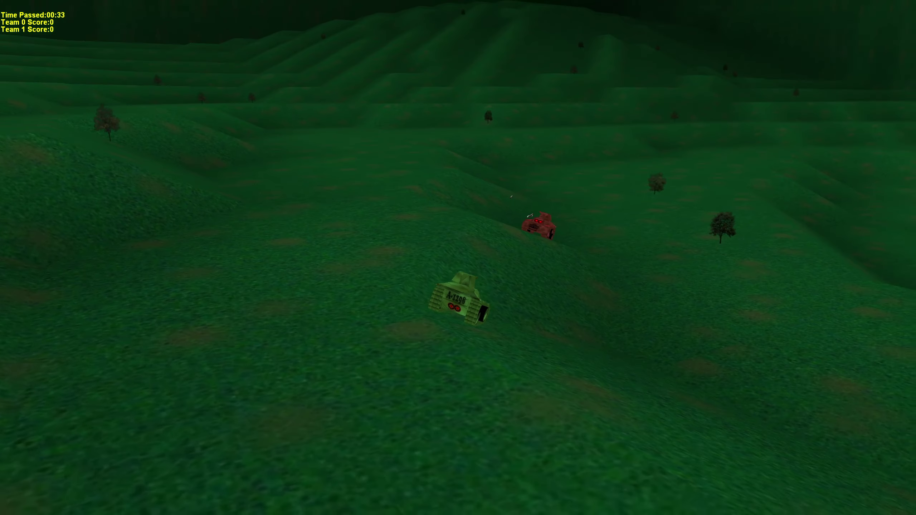
key("space")
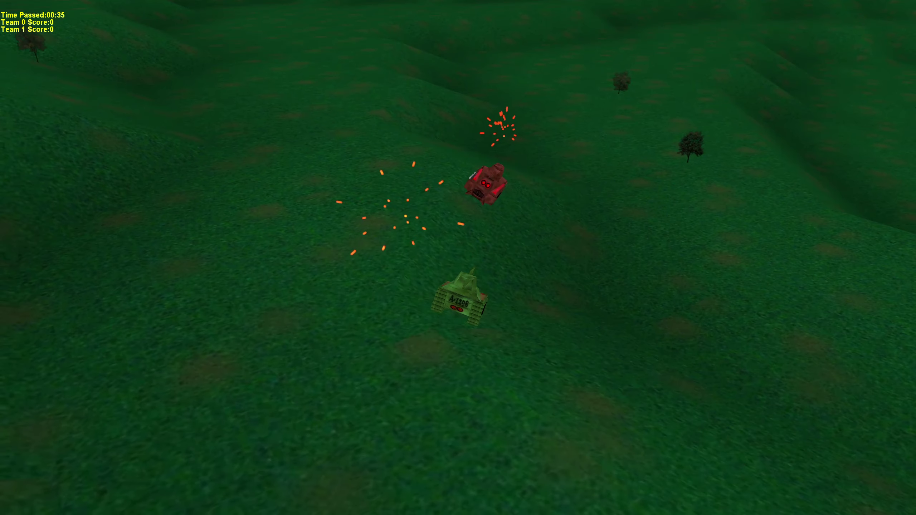
key("Up")
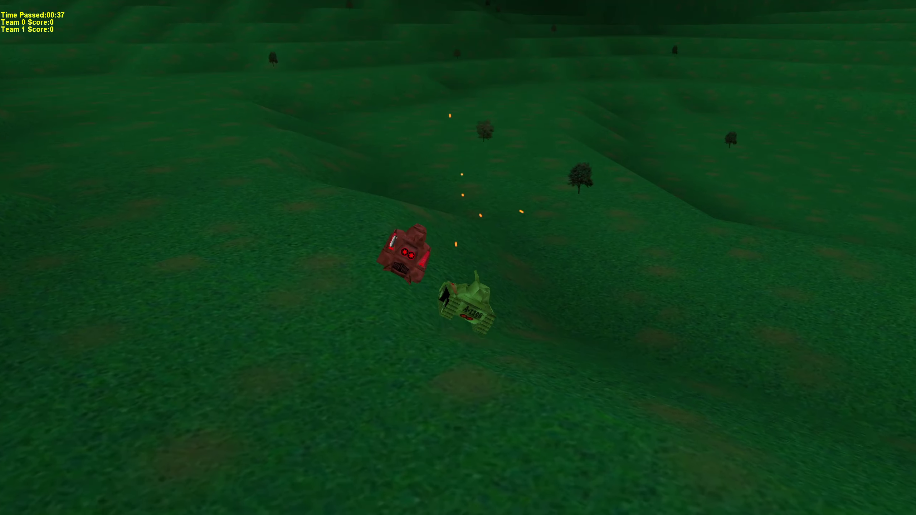
key("Left")
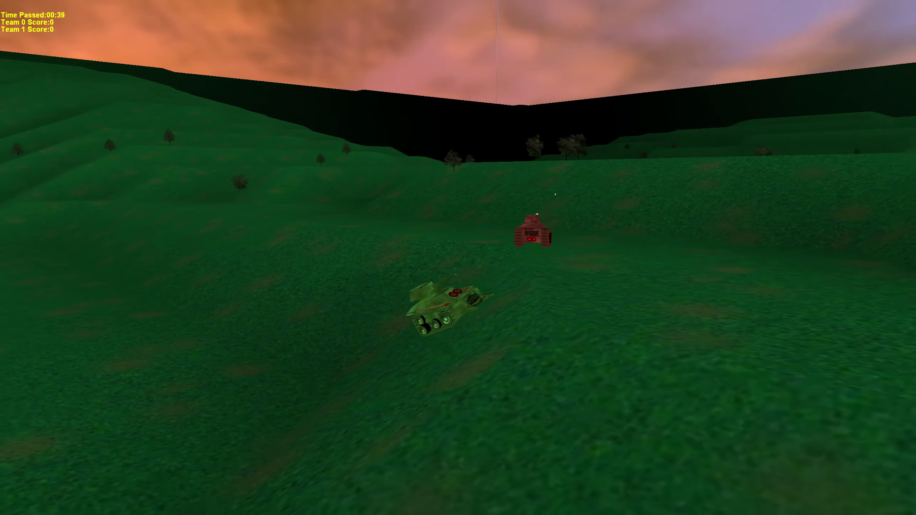
key("Right")
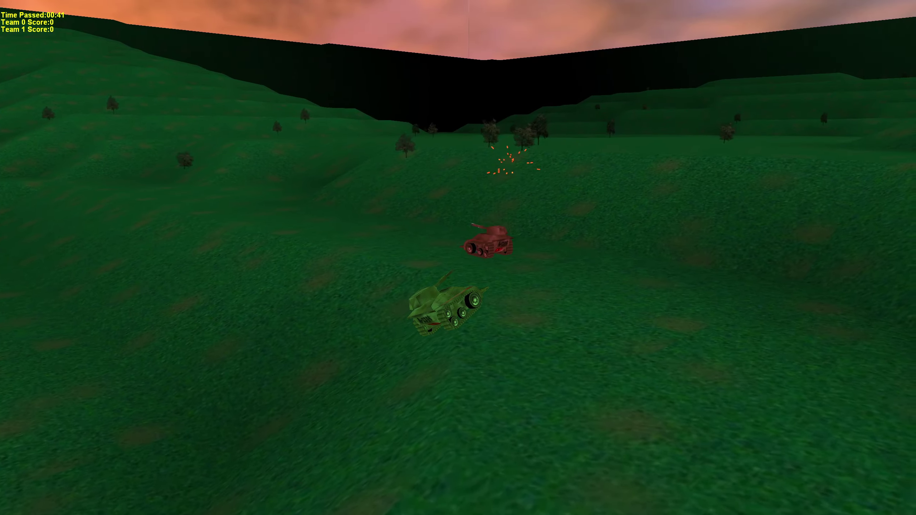
key("space")
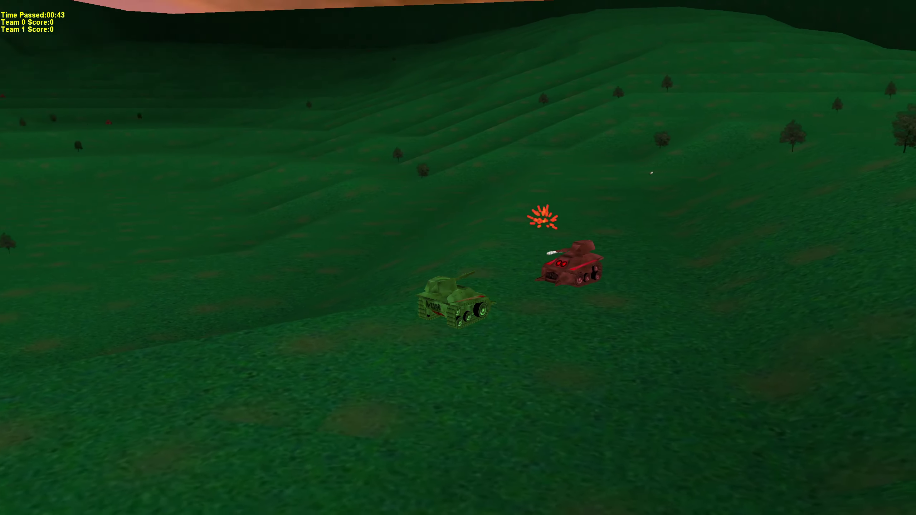
key("space")
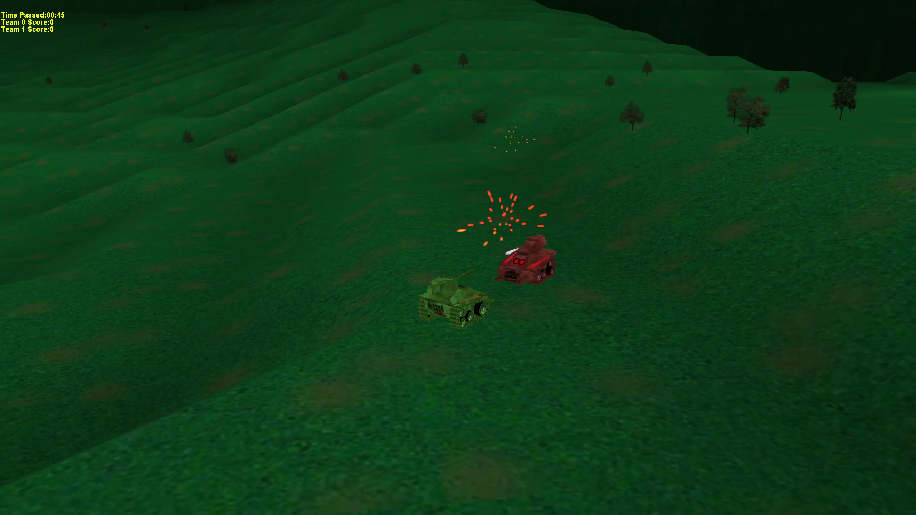
key("space")
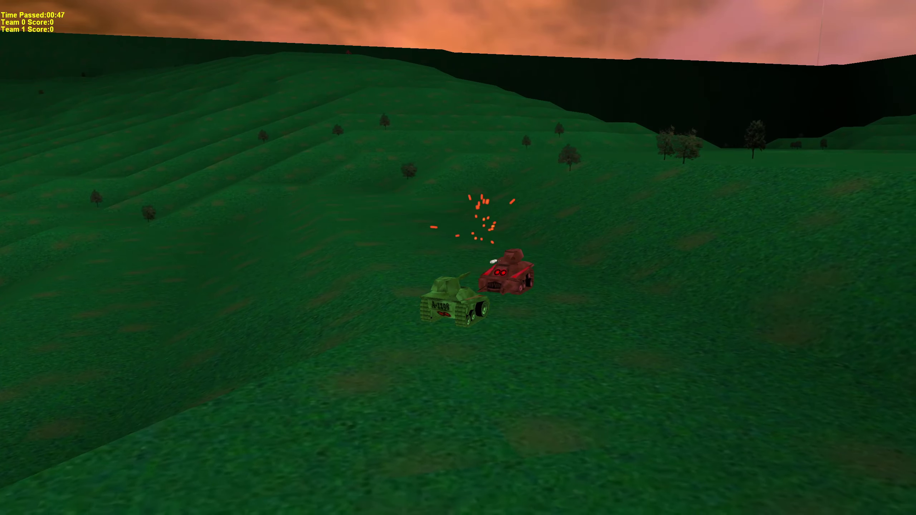
key("space")
Drive the tank toward the trees, swinging the view around it.
key("Left")
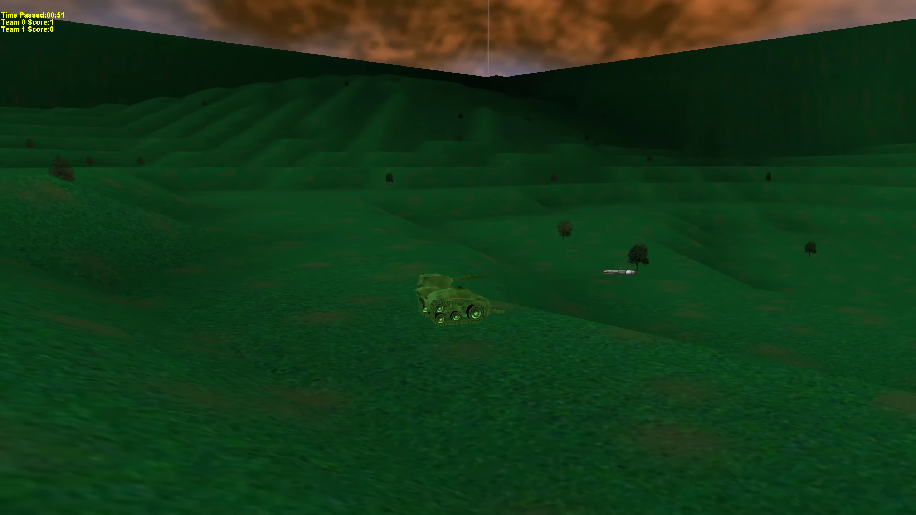
key("Left")
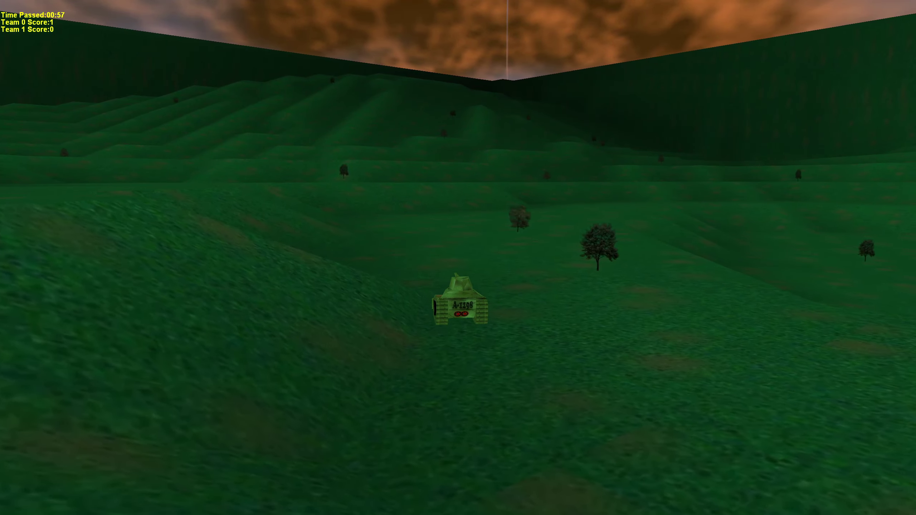
key("Up")
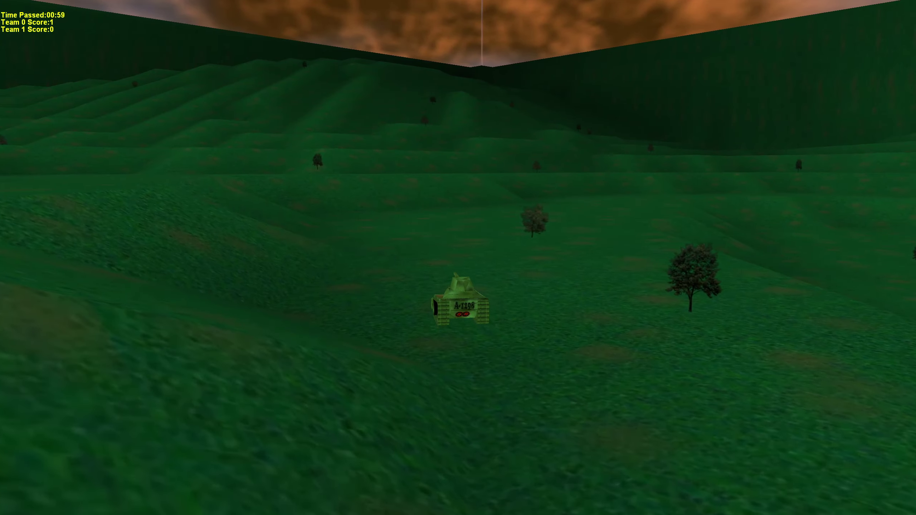
key("Left")
key("Up")
key("Left")
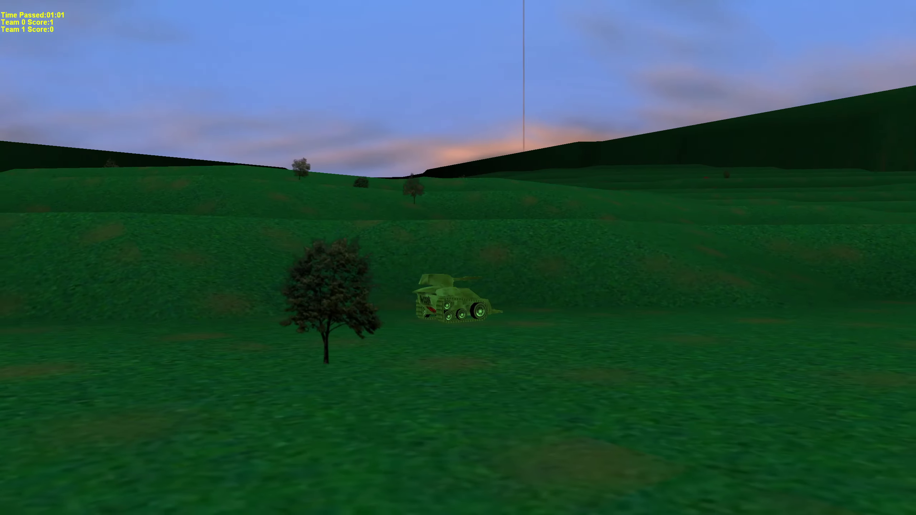
key("Left")
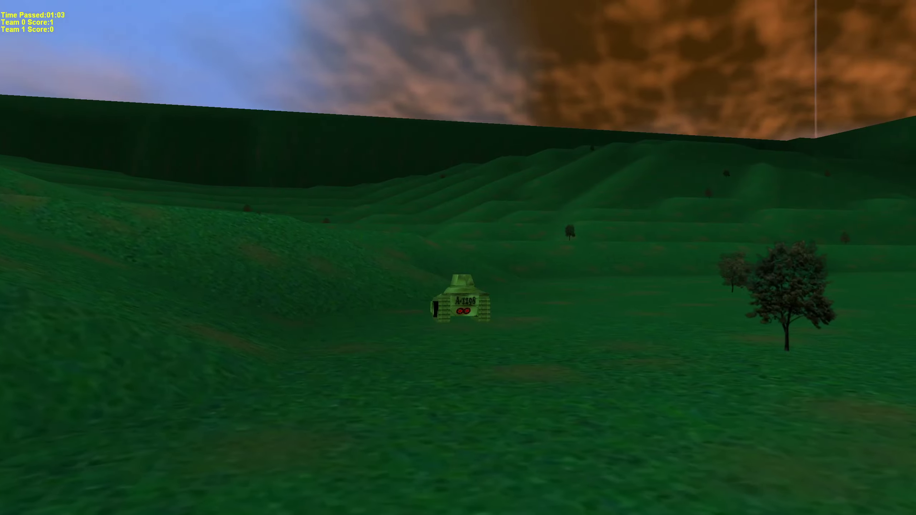
Drive across the hills while tilting the view down and back to the horizon.
key("Left")
key("Up")
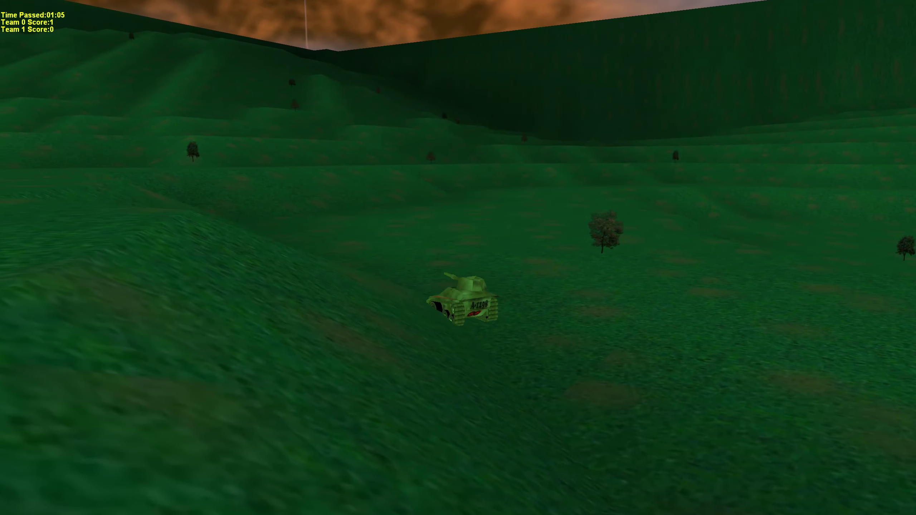
key("Left")
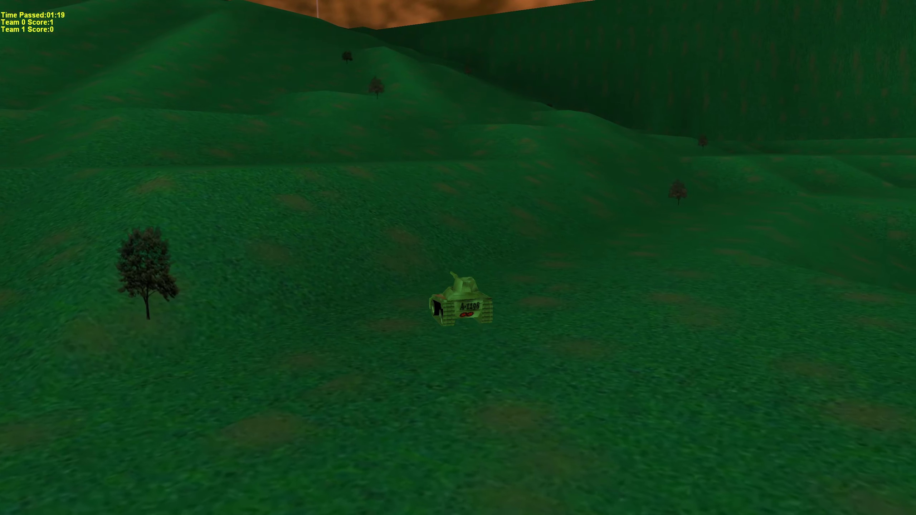
key("Left")
key("Up")
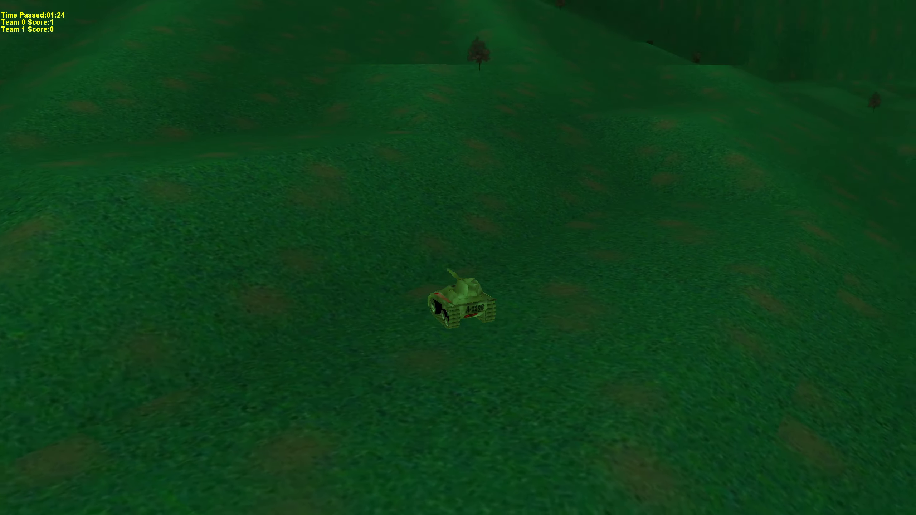
key("Left")
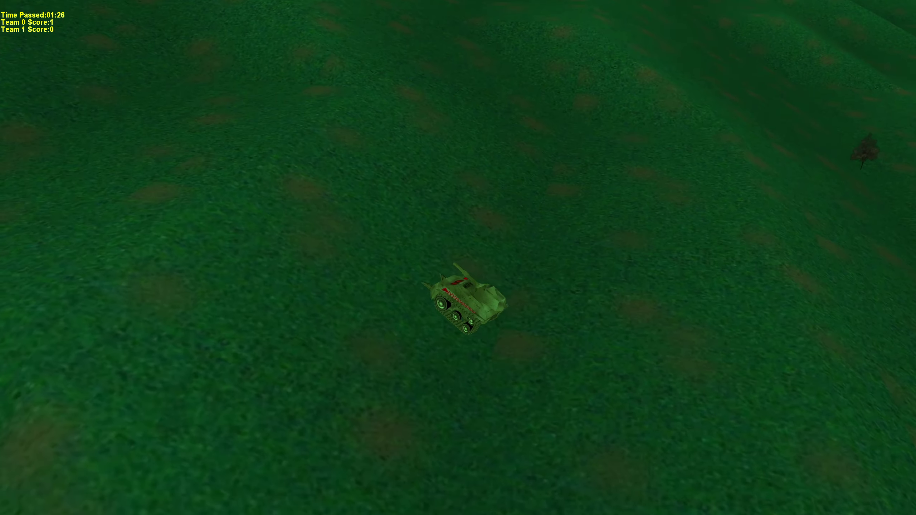
key("Down")
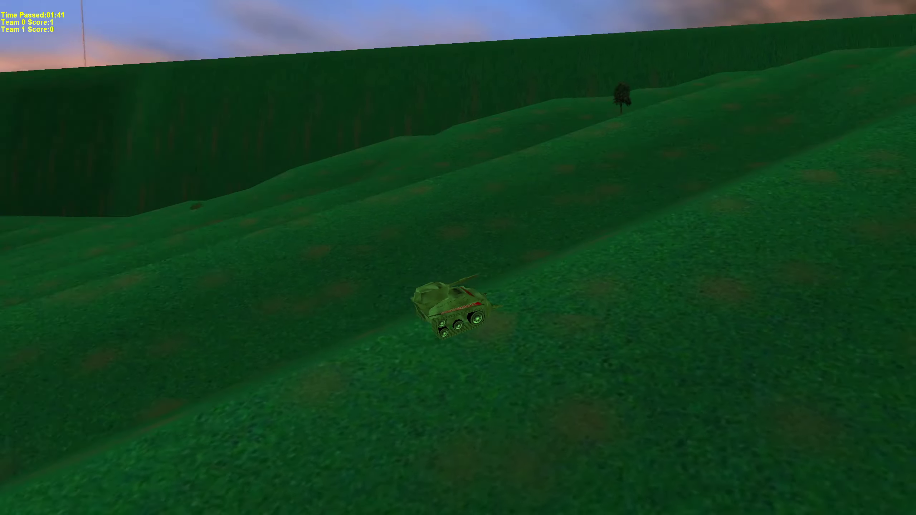
key("Left")
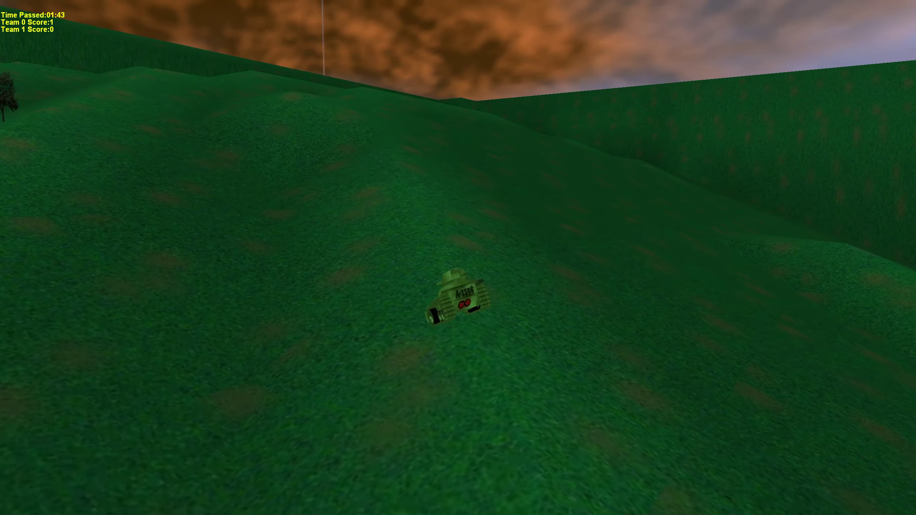
Drive up to the tall wall and climb the steep slope into the canyon.
key("Left")
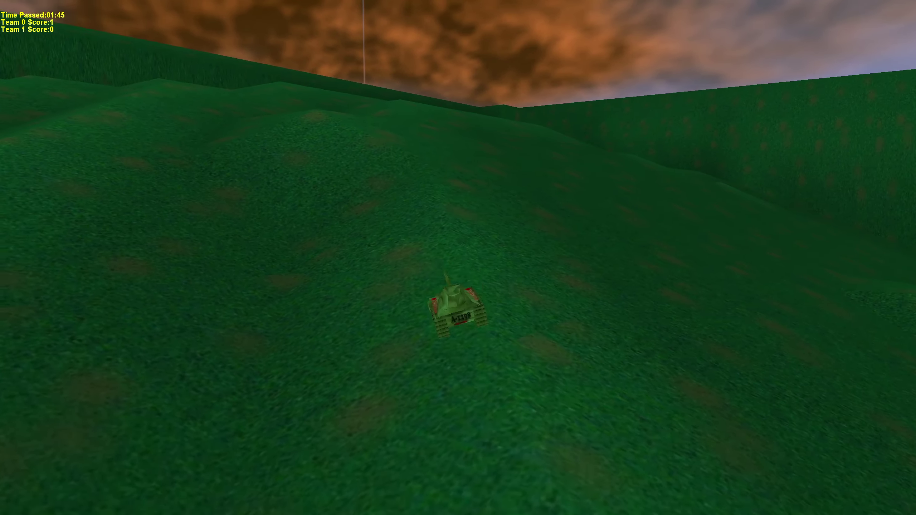
key("Left")
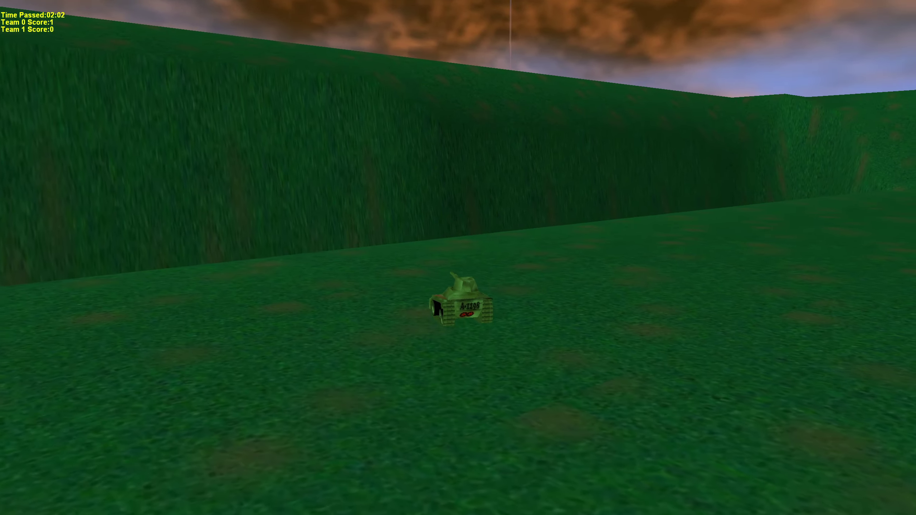
key("Left")
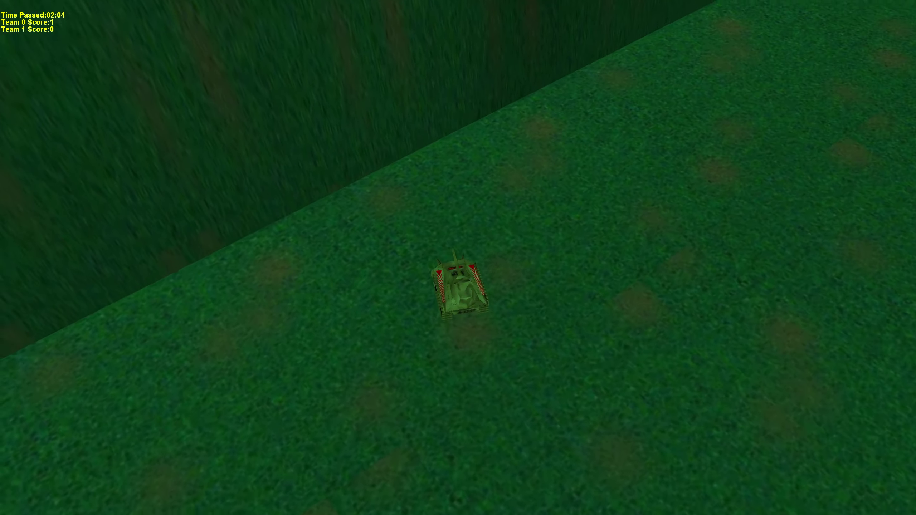
key("Left")
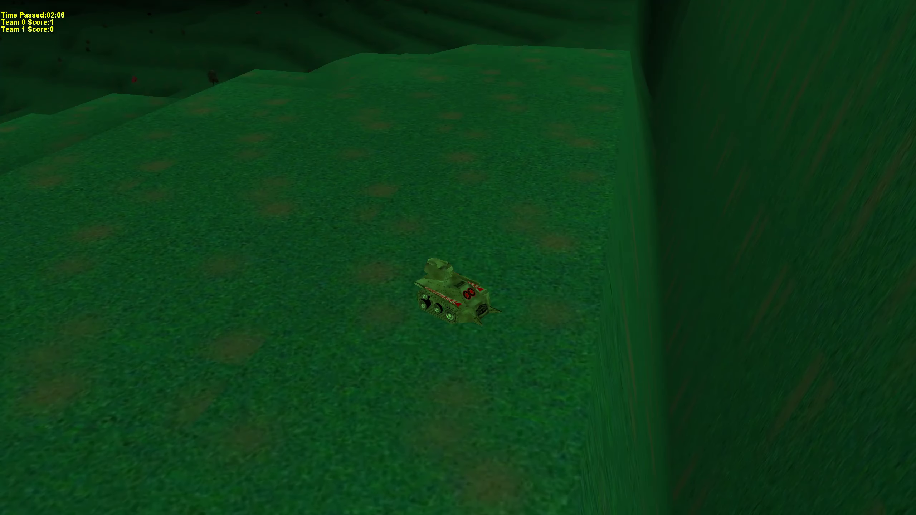
key("Down")
key("Up")
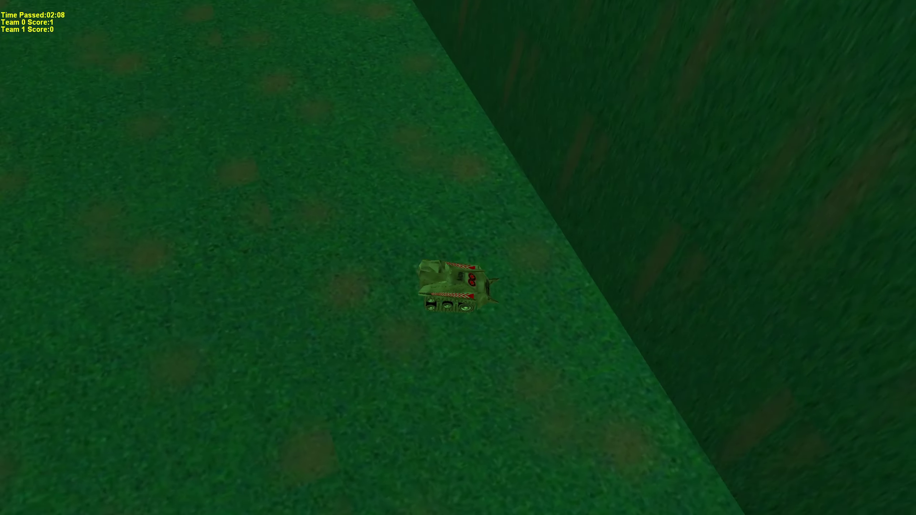
key("Down")
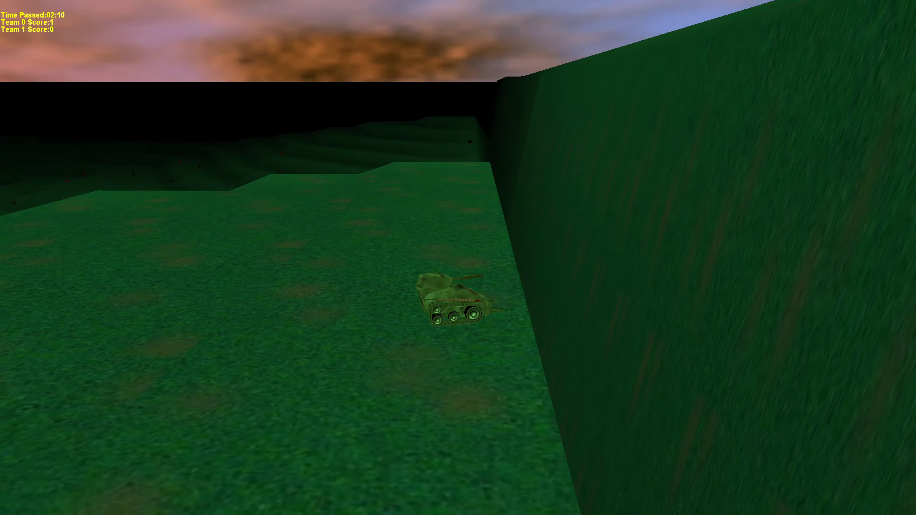
key("Left")
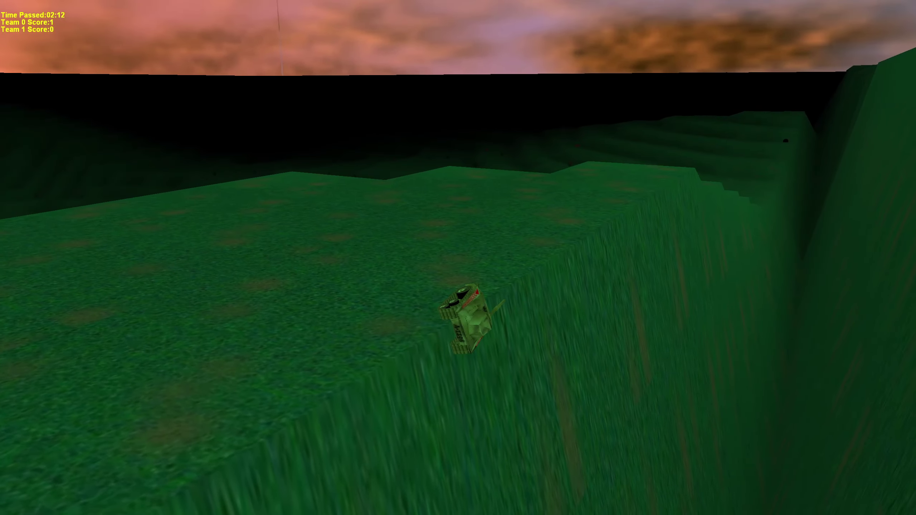
key("Right")
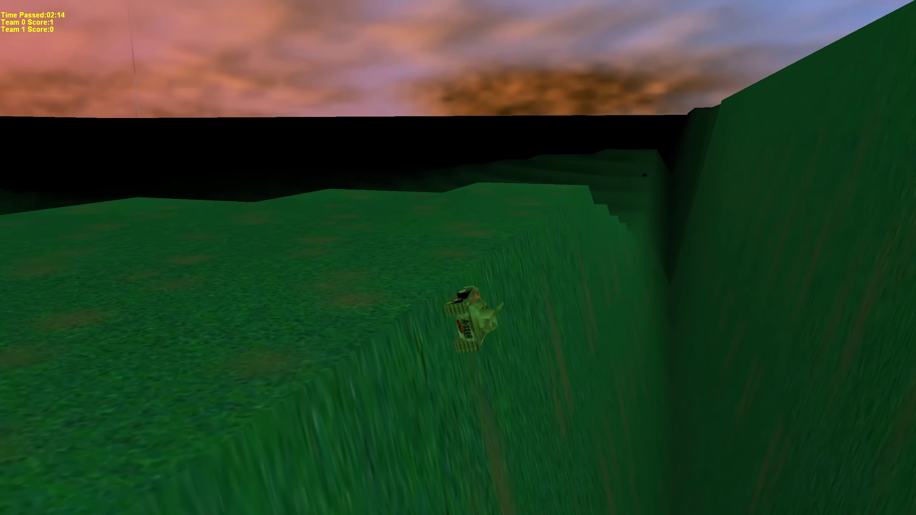
key("Left")
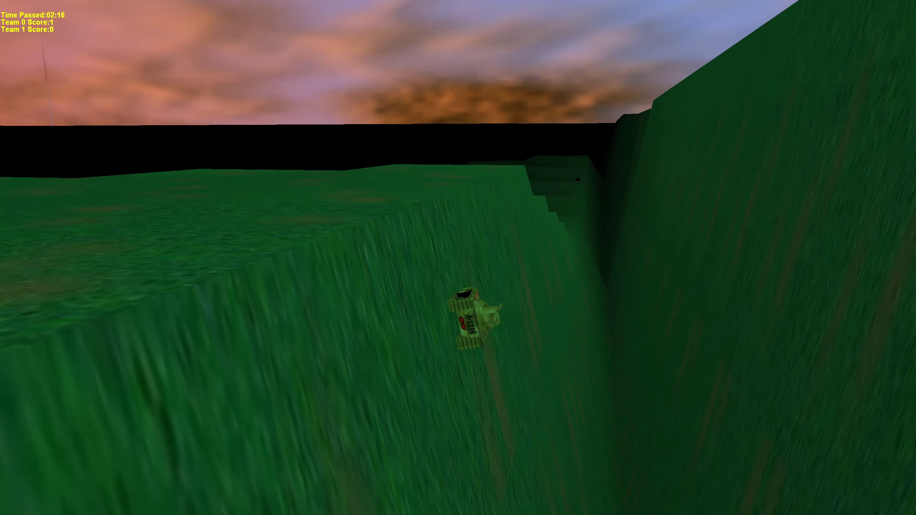
key("Left")
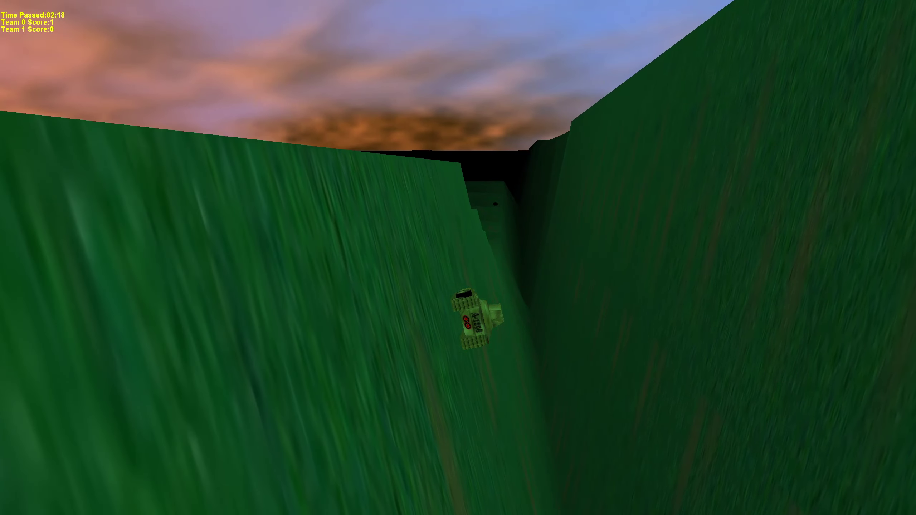
key("Left")
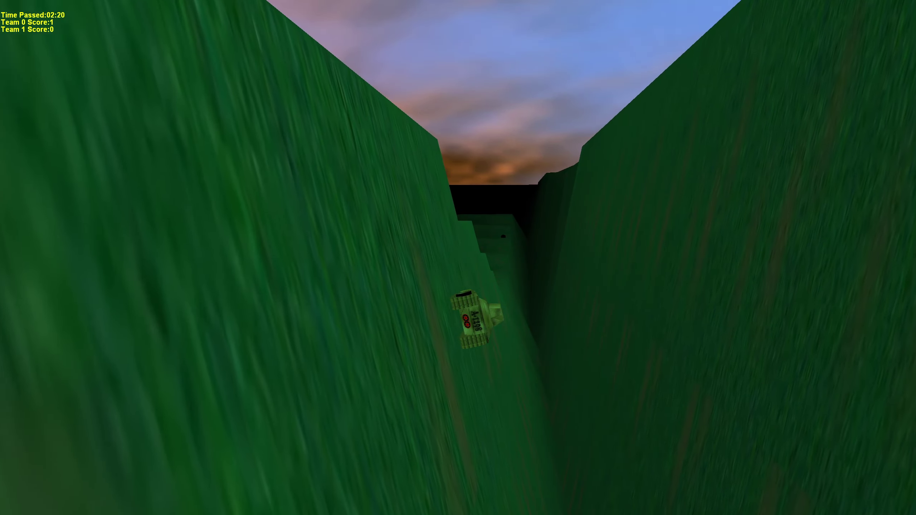
key("Left")
key("Left")
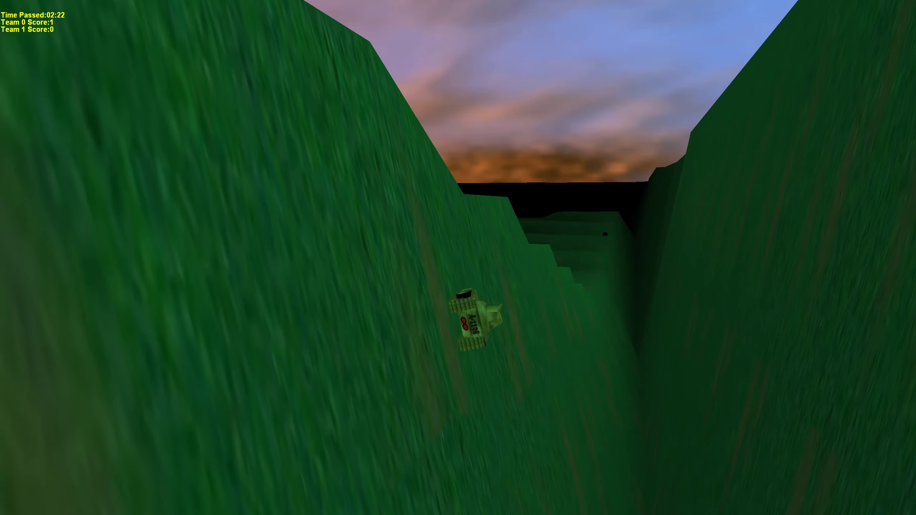
key("Left")
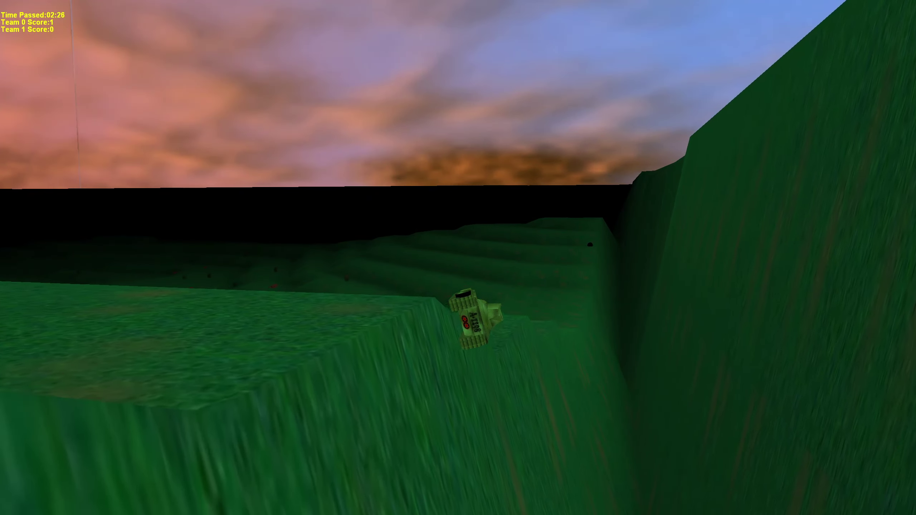
key("Left")
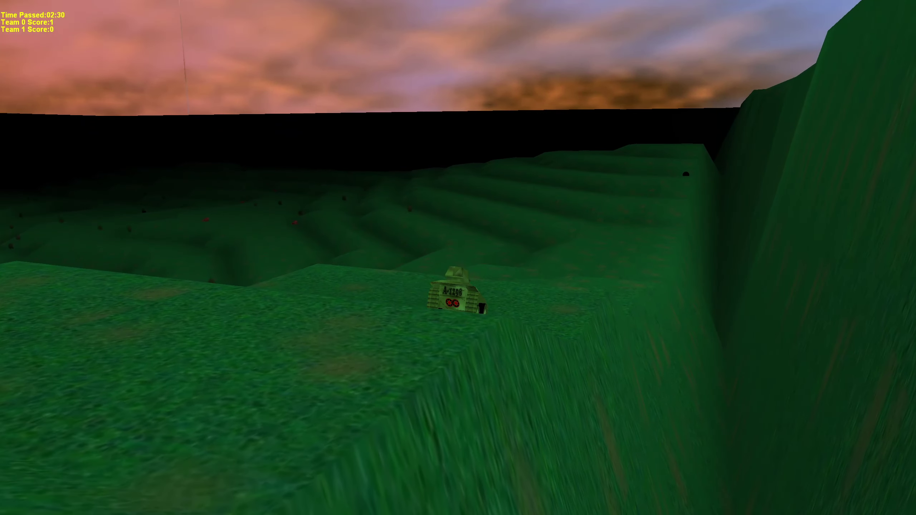
Drive over the ridge edge and along the cliff toward the tunnel.
key("Up")
key("Up")
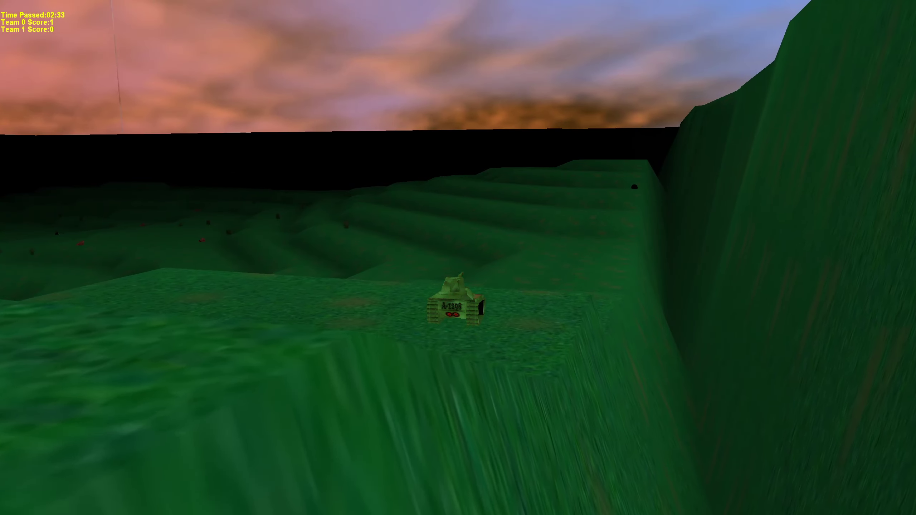
key("Up")
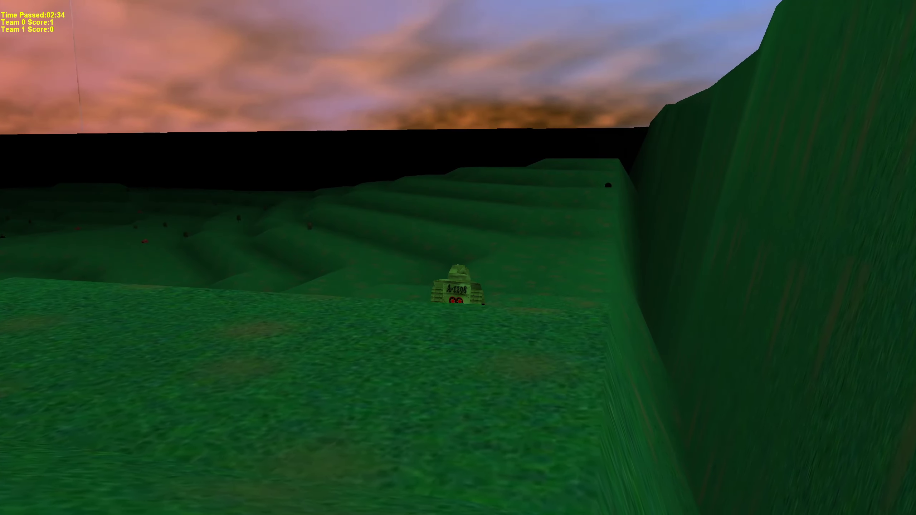
key("Up")
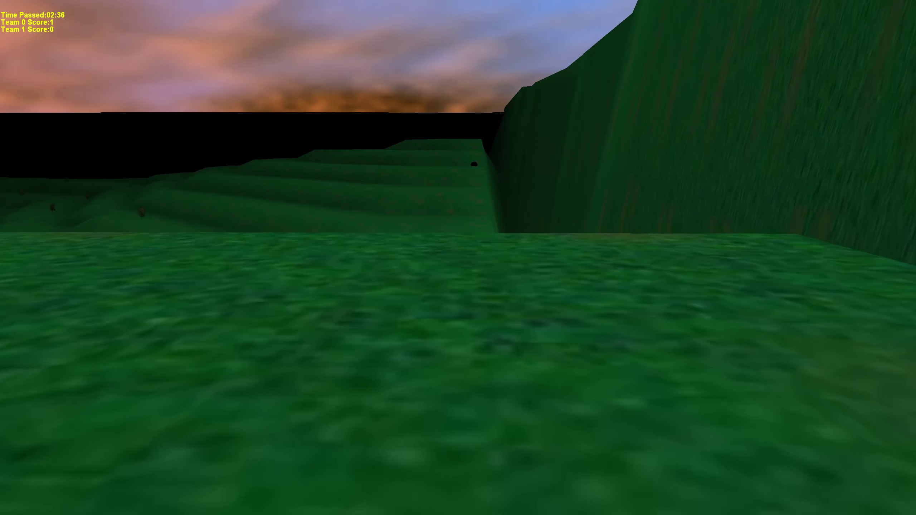
key("Down")
key("Up")
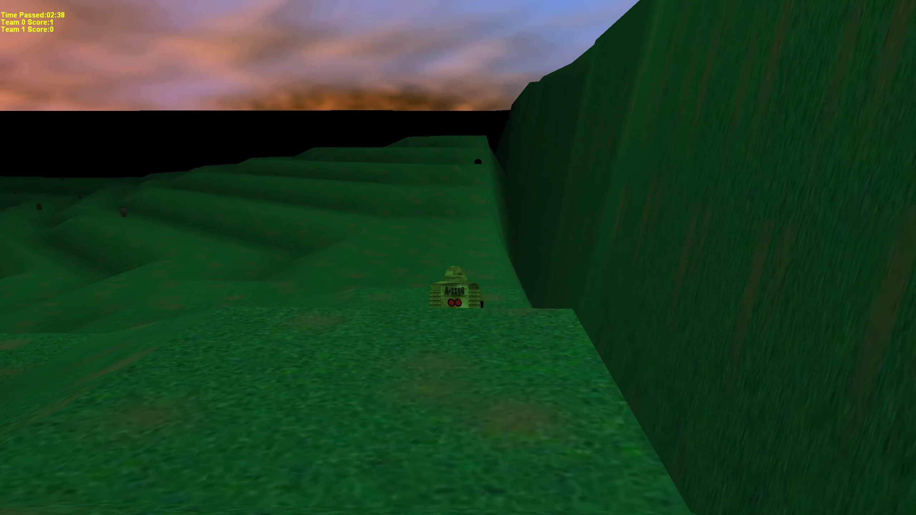
key("Down")
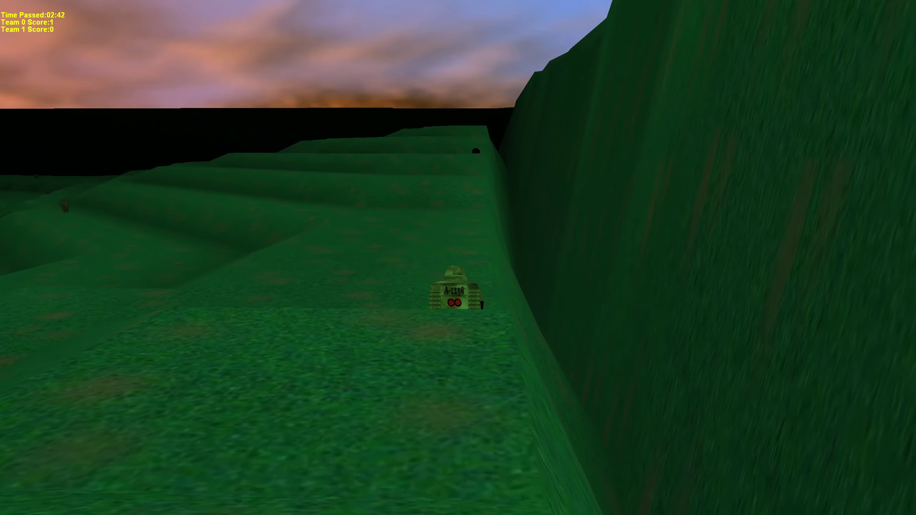
key("Up")
key("Down")
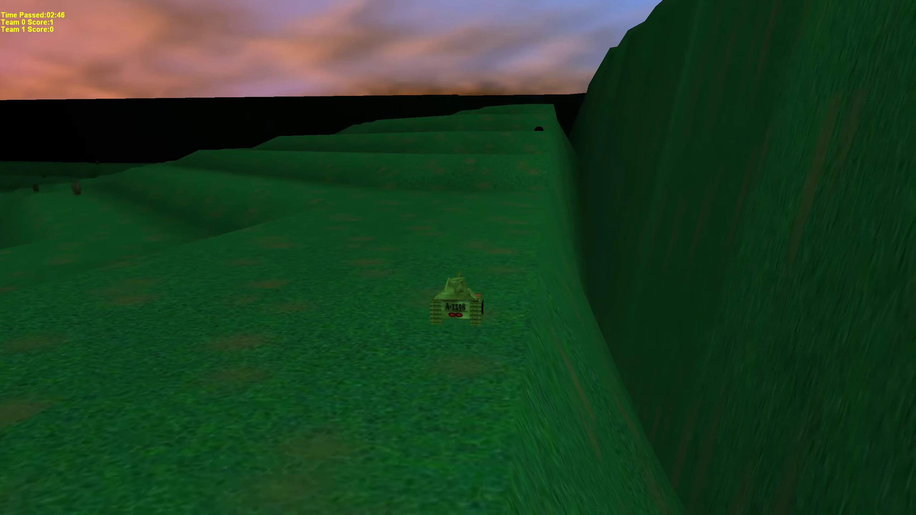
key("Up")
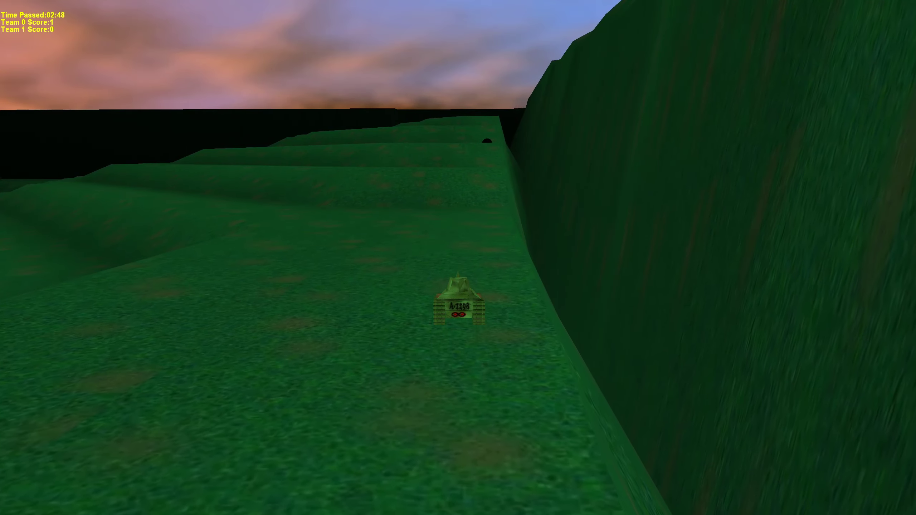
key("Right")
key("Up")
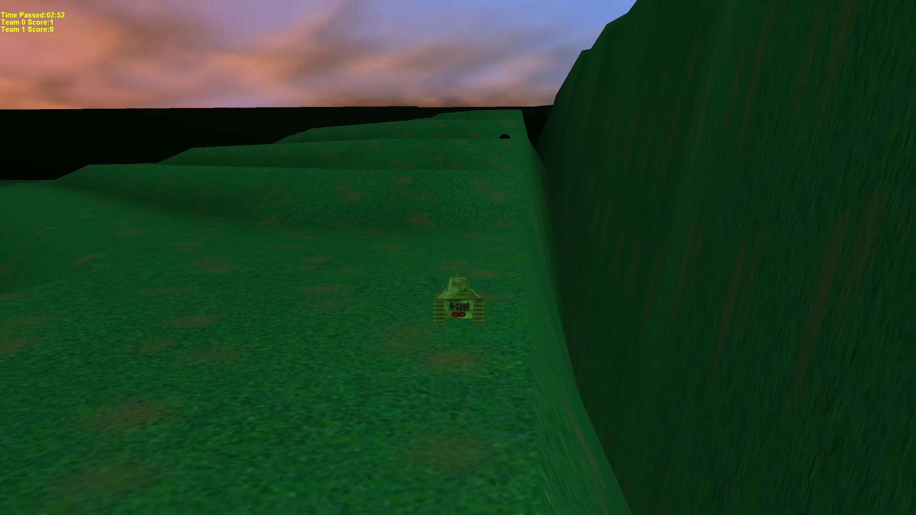
key("Up")
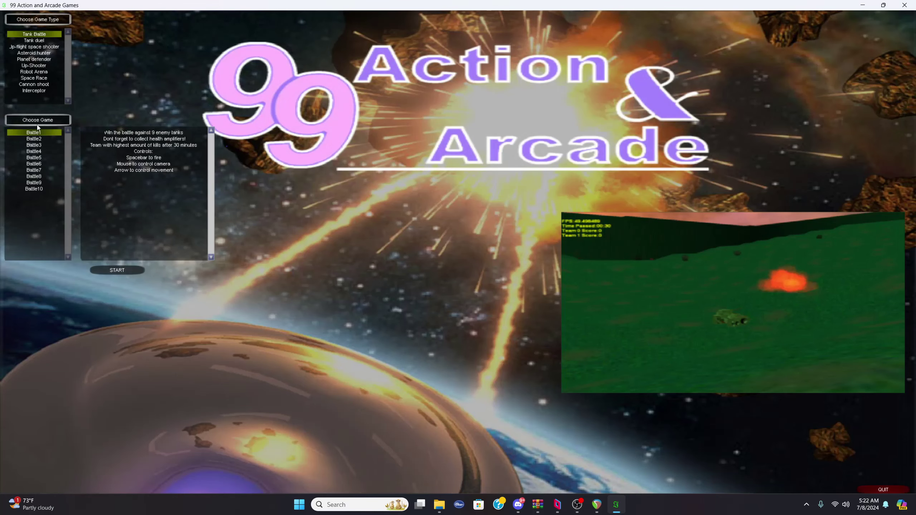
Switch the game type to Tank duel and start Duel1.
key("Down")
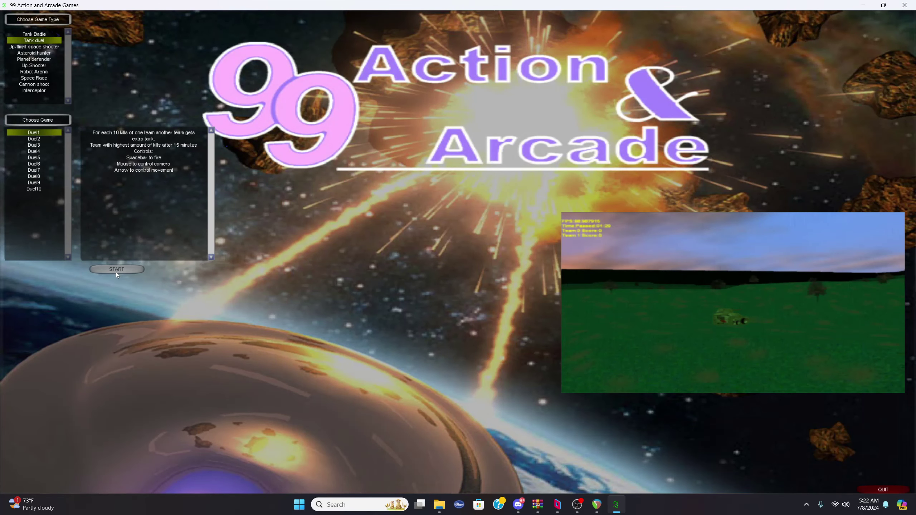
left_click(116, 270)
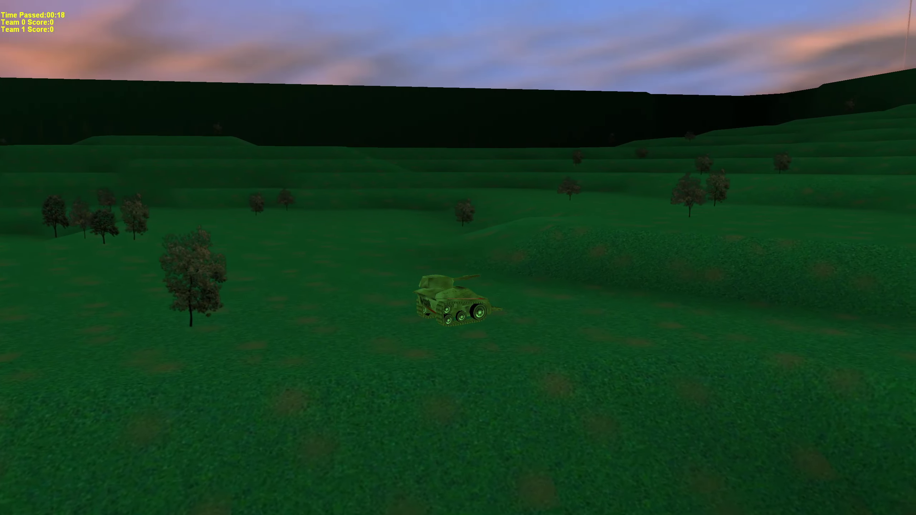
Quit the tank duel and choose the up-flight space shooter game type.
key("Escape")
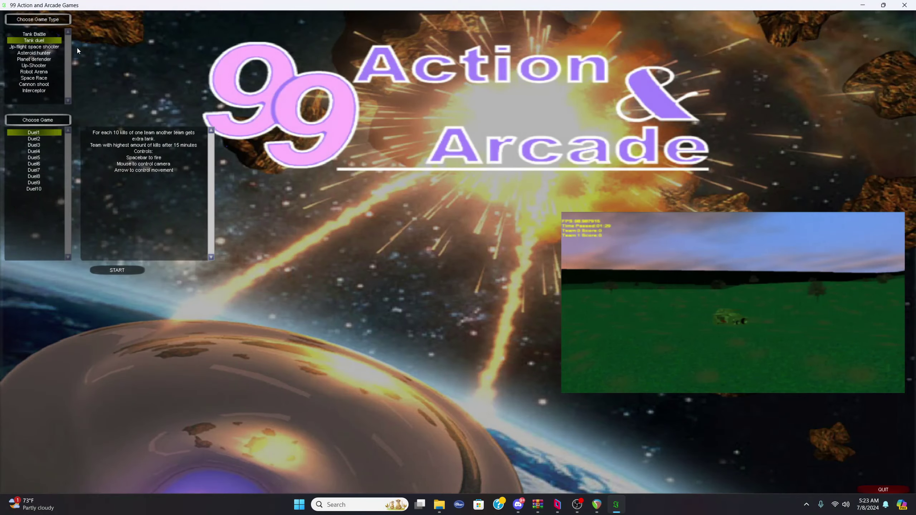
left_click(18, 47)
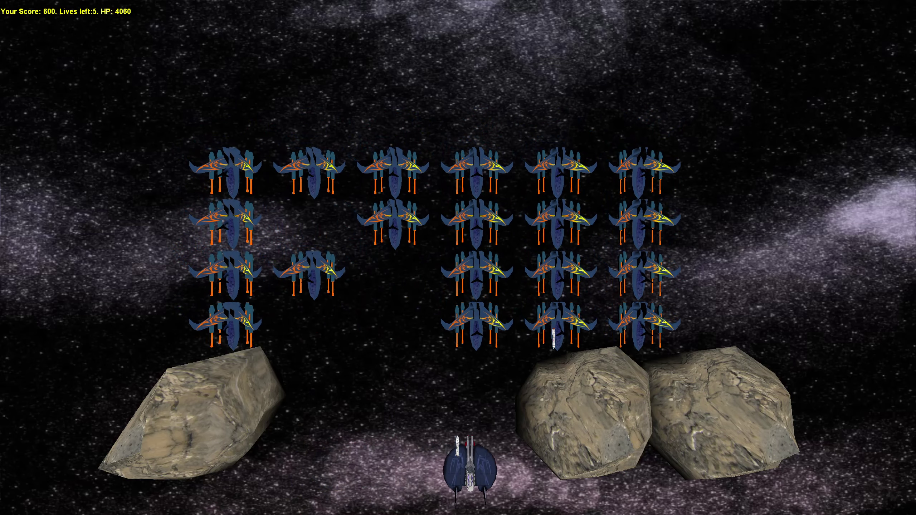
Fire at the invaders while moving right, then left, clearing the left column.
key("Right")
key("space")
key("Left")
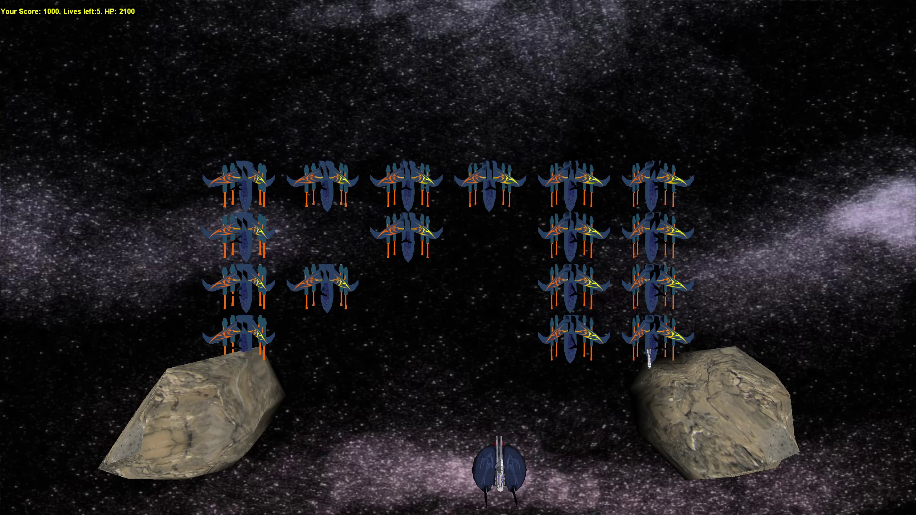
key("space")
key("Left")
key("space")
key("space")
key("Left")
key("space")
key("space")
Shoot down the remaining right-side invaders, then quit Space Shoot to the launcher.
key("Right")
key("space")
key("Right")
key("space")
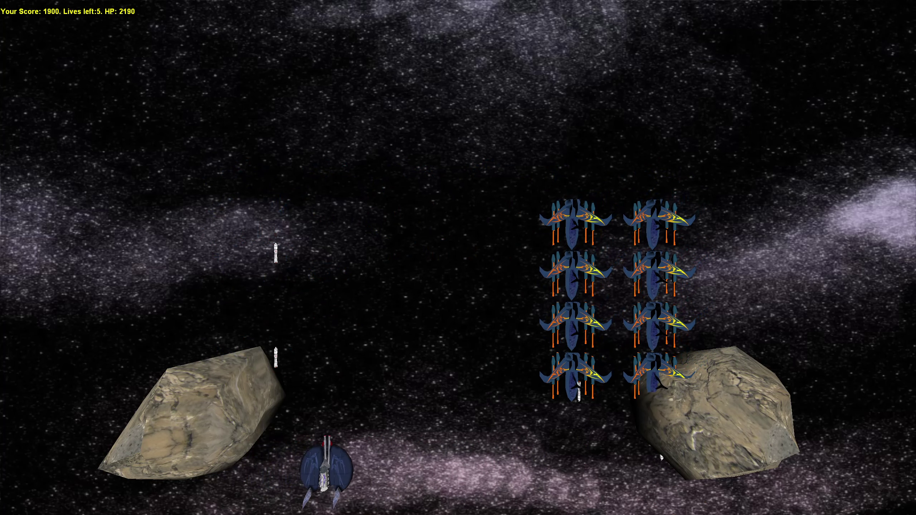
key("space")
key("space")
key("Right")
key("space")
key("Left")
key("space")
key("Right")
key("space")
key("Left")
key("space")
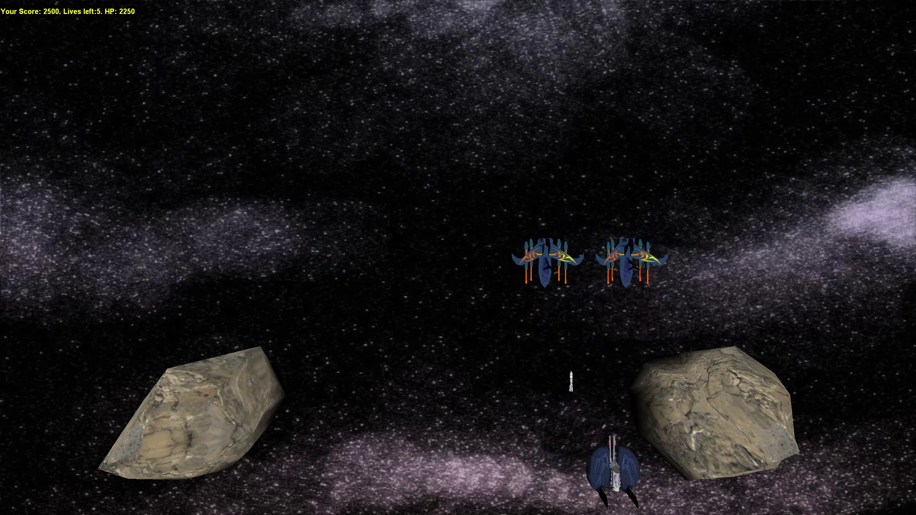
key("Left")
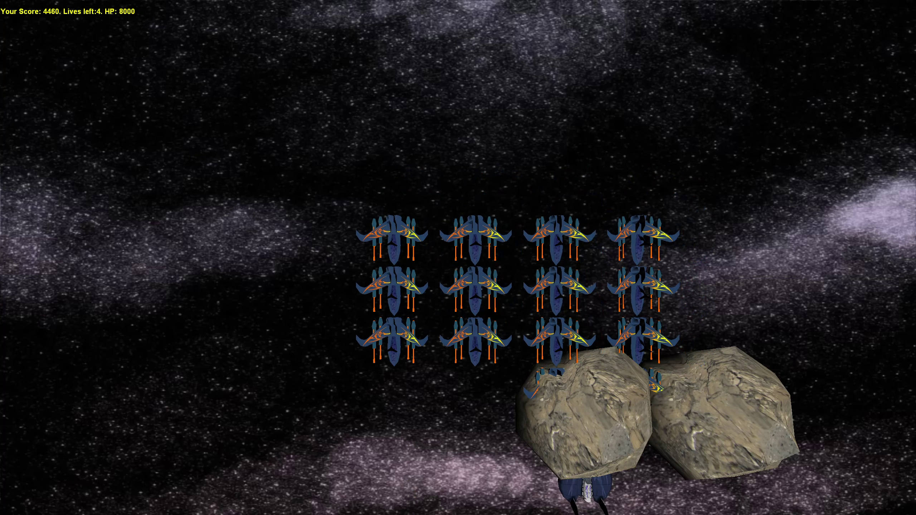
key("Escape")
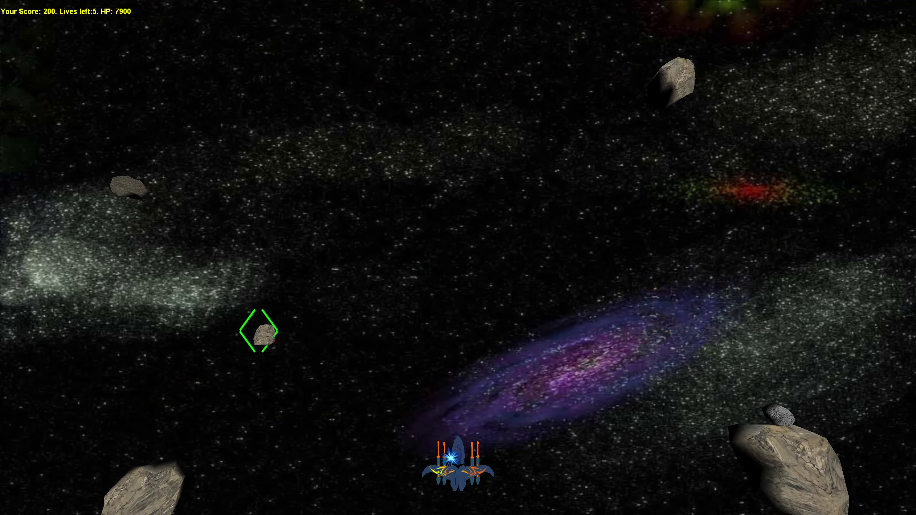
Shoot the asteroids under the crosshair and fly the ship toward the bottom.
left_click(192, 382)
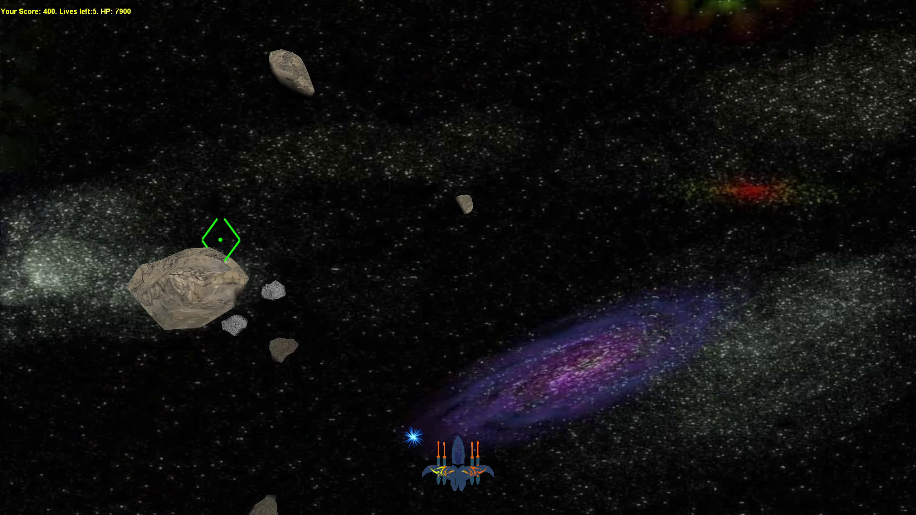
left_click(262, 229)
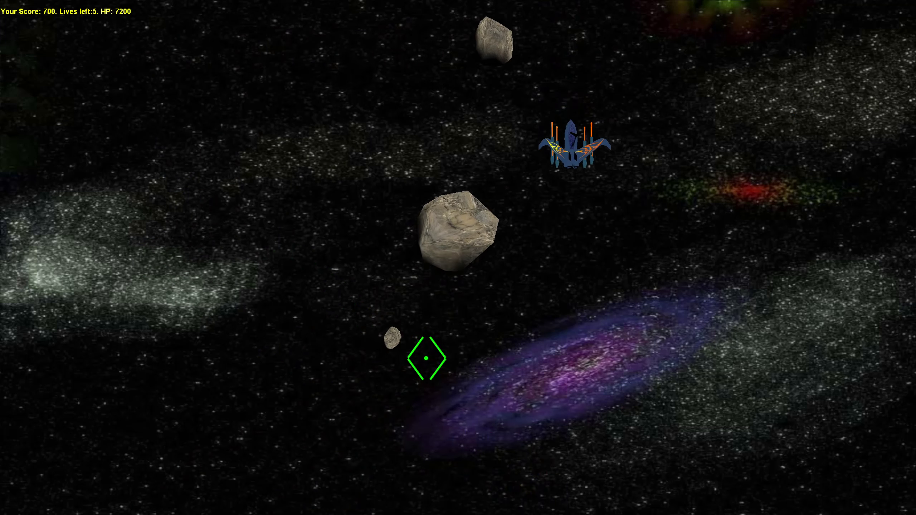
key("Down")
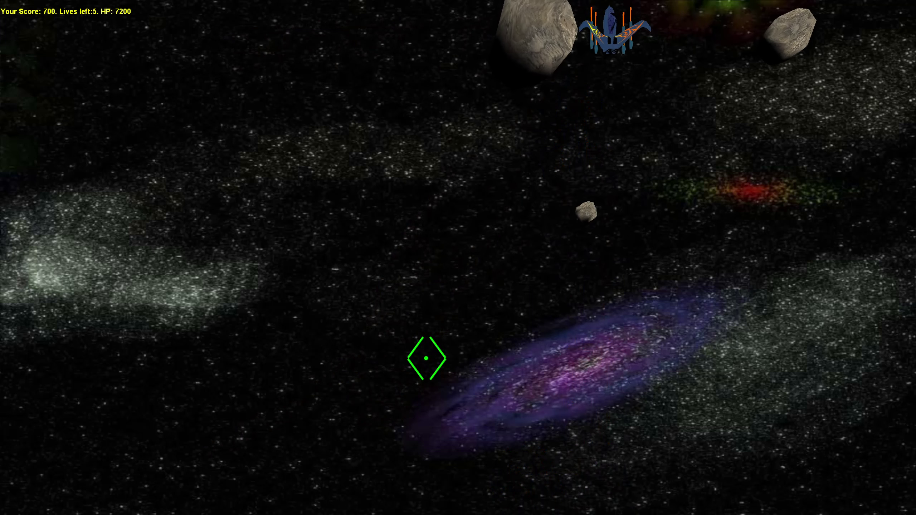
key("Down")
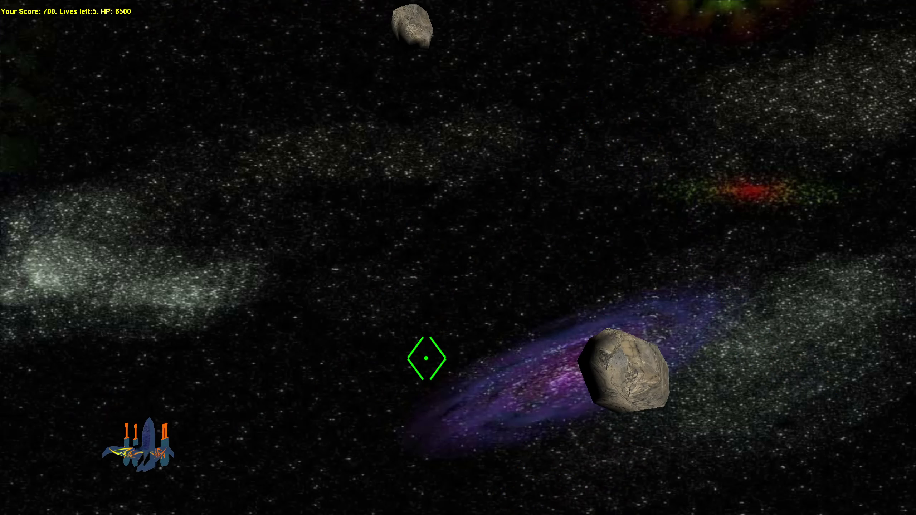
key("Down")
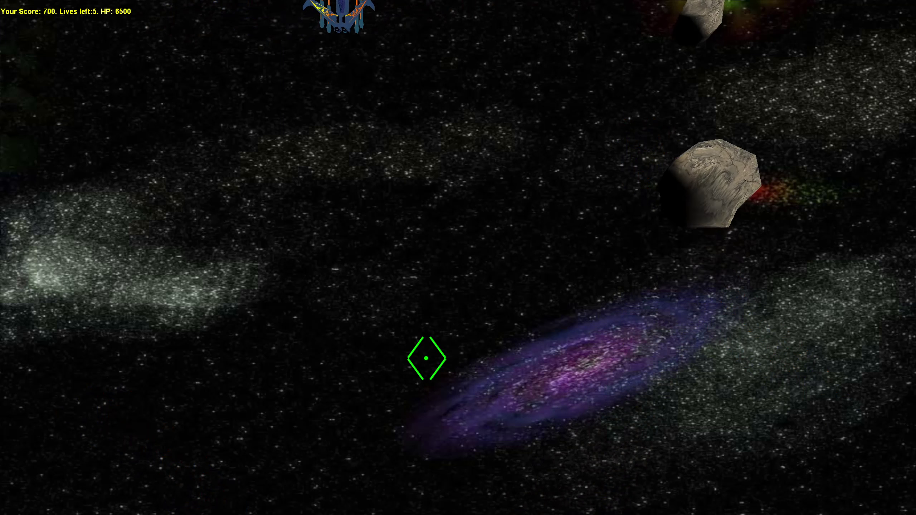
key("Down")
Steer the ship along the bottom and across the top of the asteroid field.
key("Right")
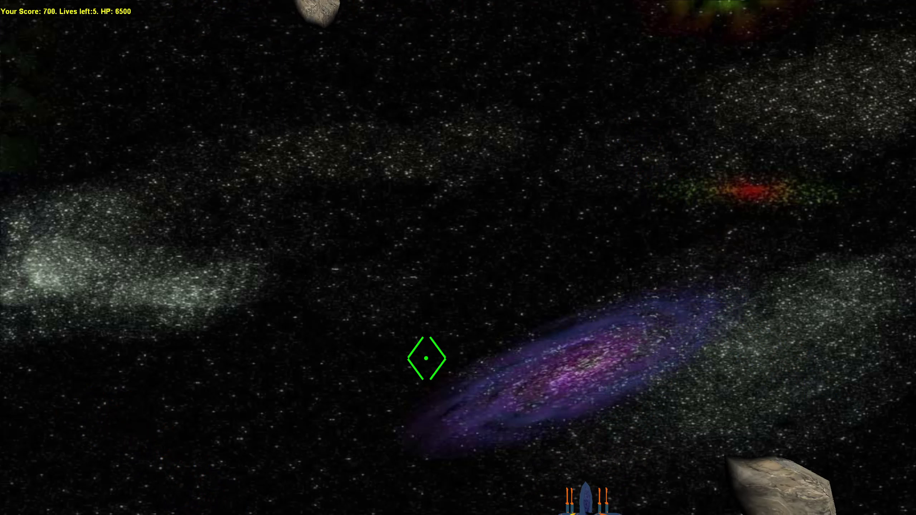
key("Up")
key("Right")
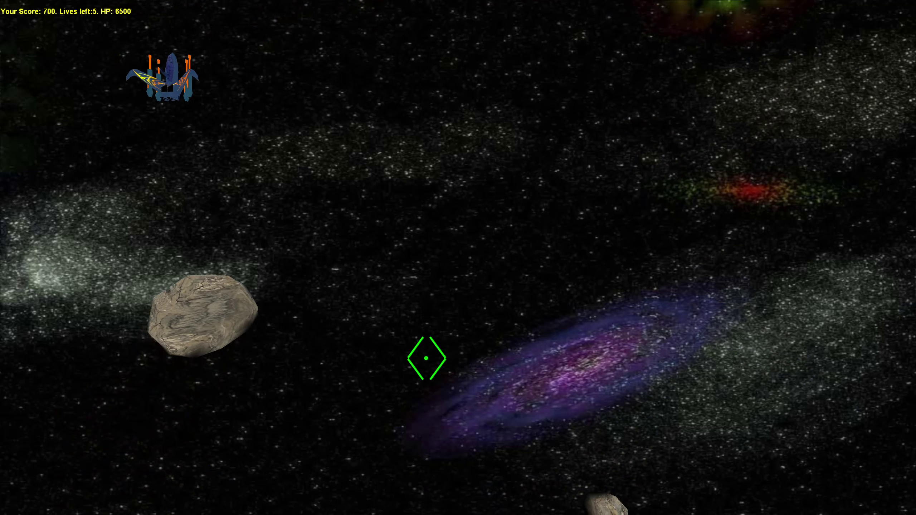
key("Right")
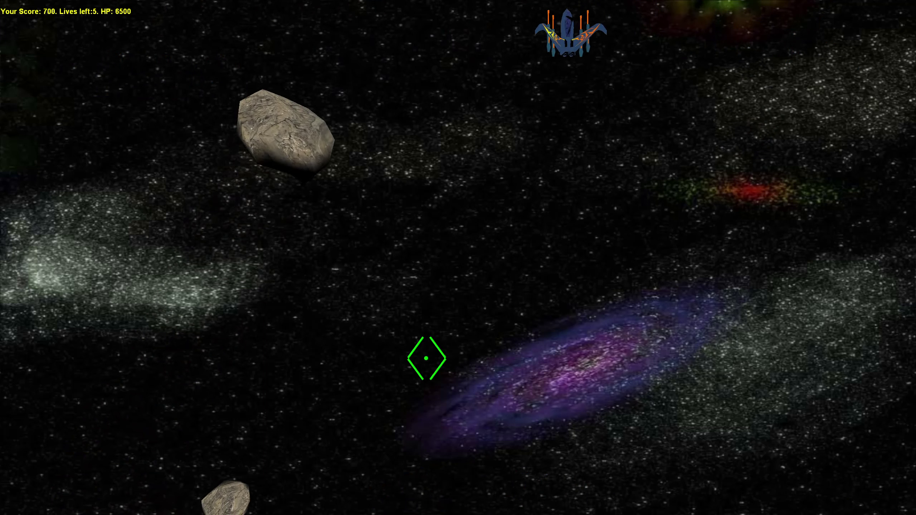
key("Right")
key("Down")
key("Left")
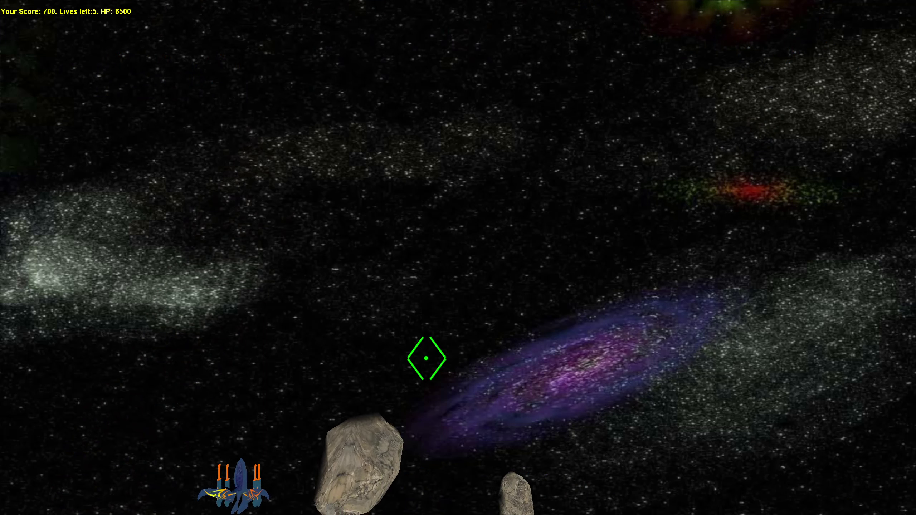
Fly the ship back up toward the centre and upper right.
key("Right")
key("Up")
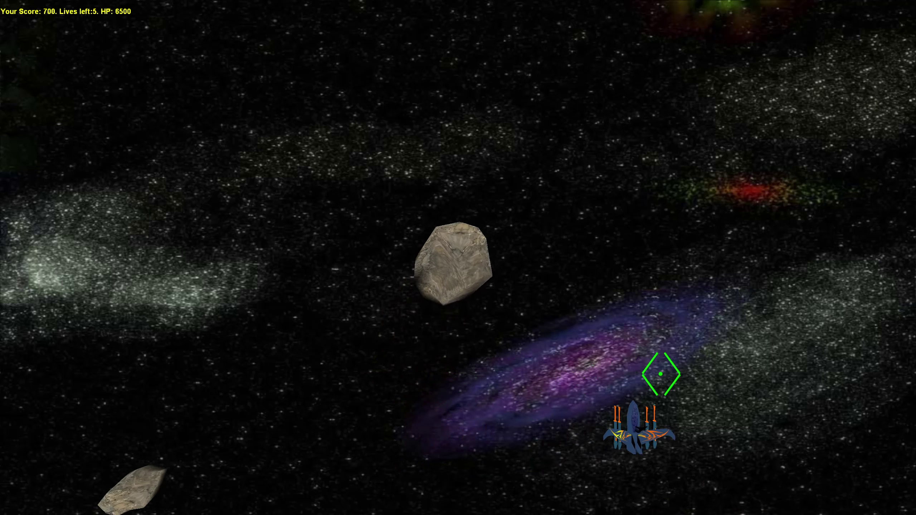
key("Right")
key("Right")
key("Up")
key("Right")
key("Up")
key("Right")
key("Right")
key("Right")
key("Right")
key("Right")
key("Right")
key("Right")
Leave Asteroid hunter, pick Planet defender, and shoot down the approaching asteroids.
key("Escape")
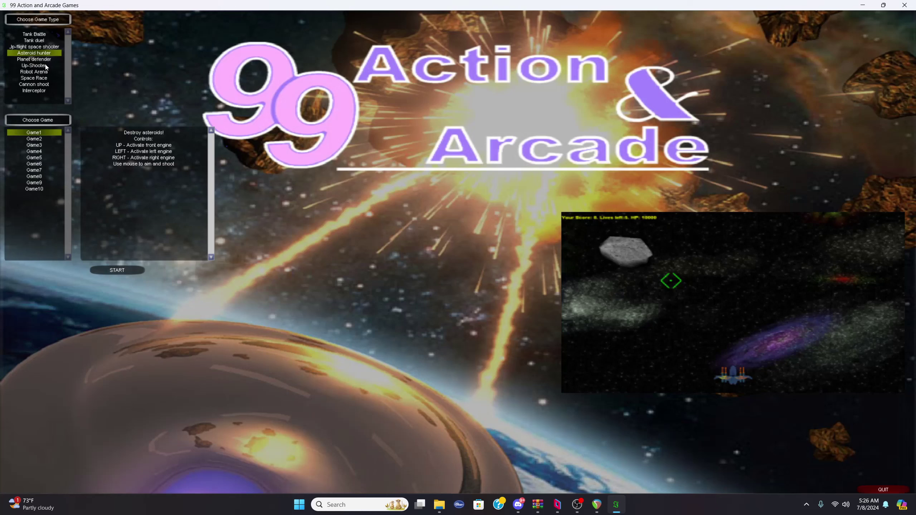
left_click(35, 59)
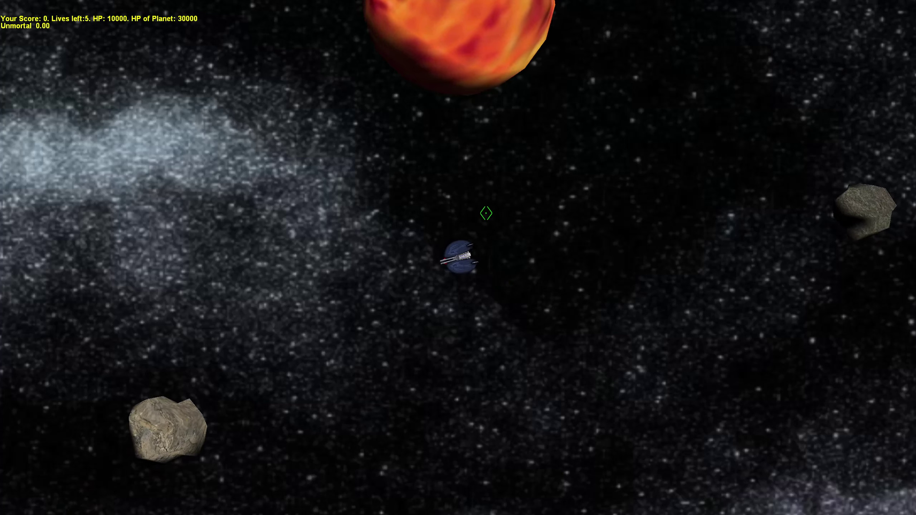
left_click(457, 97)
left_click(235, 328)
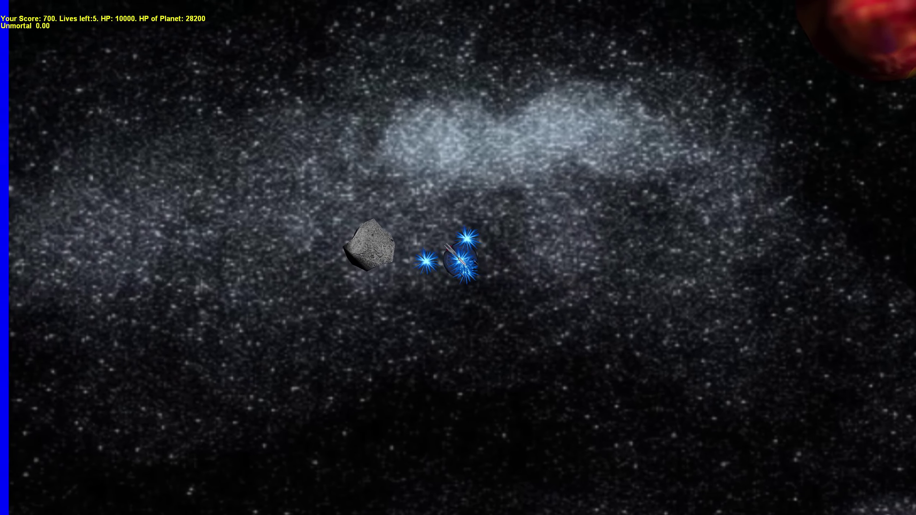
left_click(358, 224)
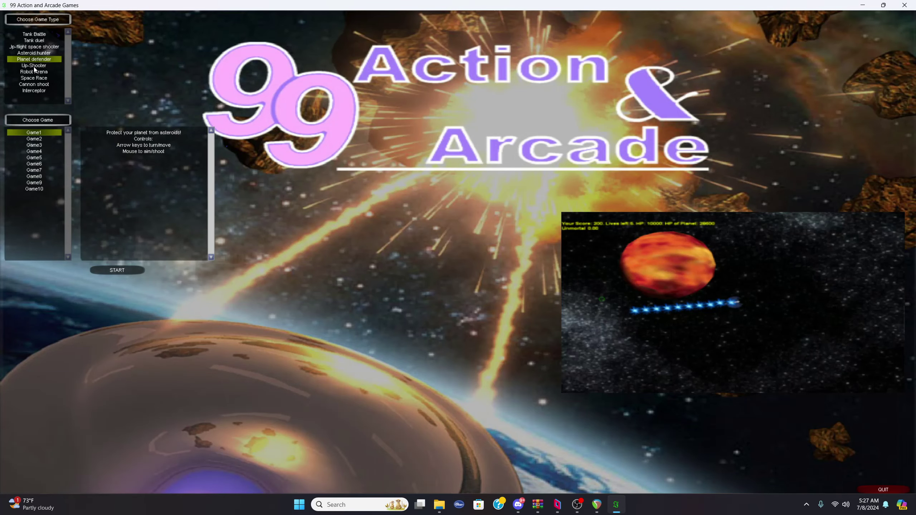
Choose Up-Shooter and fly the ship upward while firing missiles.
left_click(33, 65)
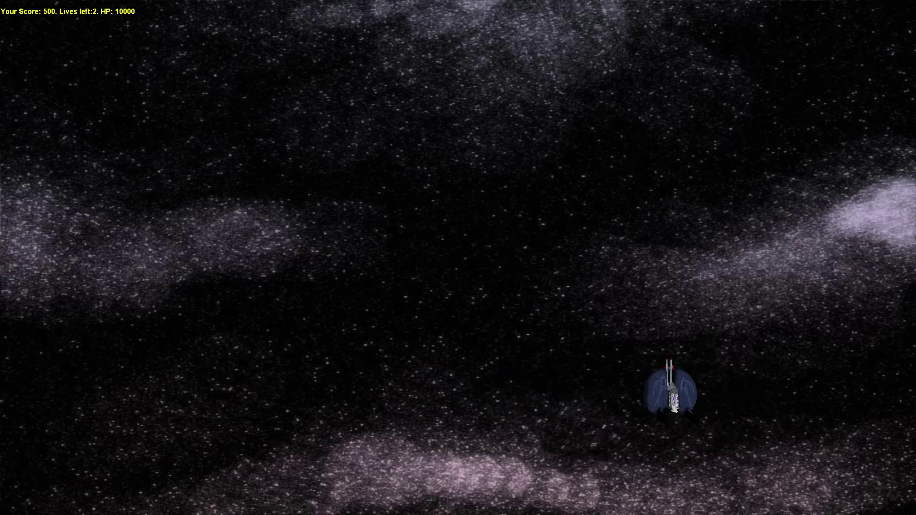
key("Left")
key("space")
key("Up")
key("Left")
key("space")
key("Up")
key("Left")
key("Up")
key("Left")
key("space")
Steer the ship to the upper left, then back down and right.
key("Up")
key("Left")
key("Left")
key("Left")
key("Left")
key("Down")
key("Down")
key("Right")
key("Right")
key("Down")
key("Down")
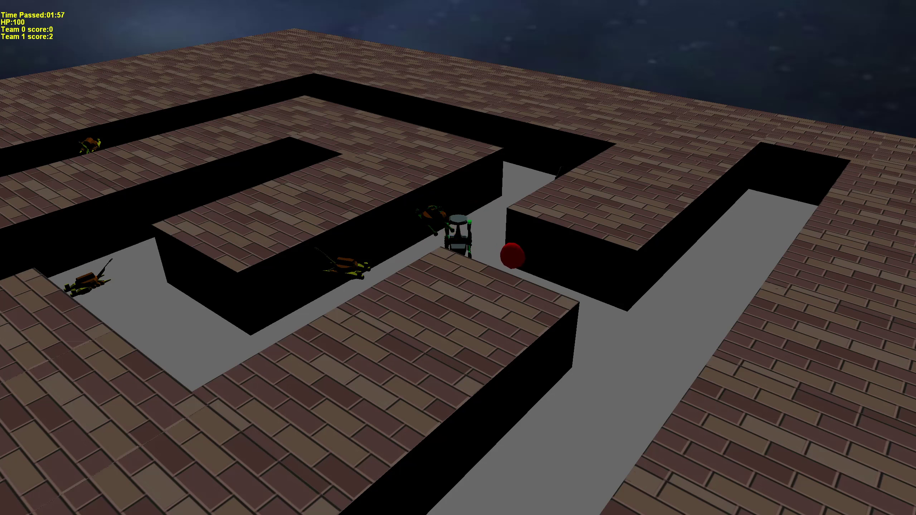
Quit the Robot Arena maze match with Esc.
key("Escape")
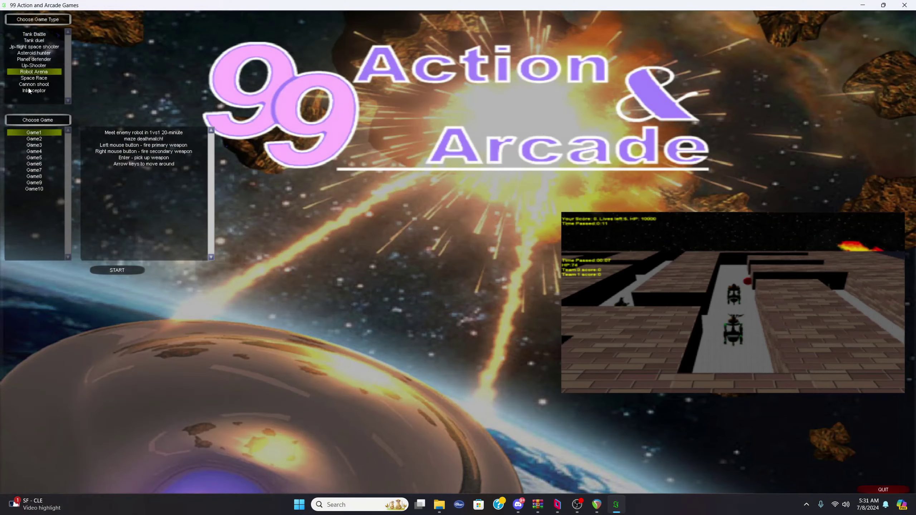
Choose Space Race in the game type list and start the race.
left_click(41, 78)
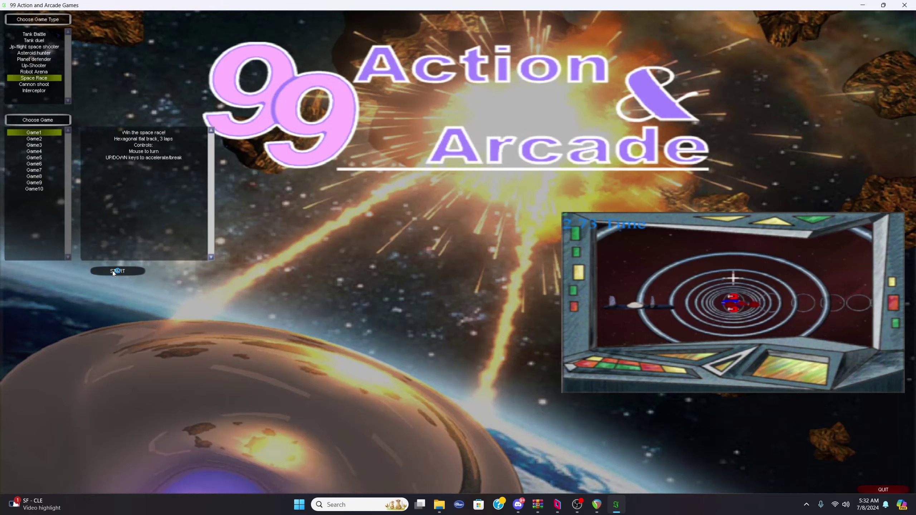
left_click(112, 271)
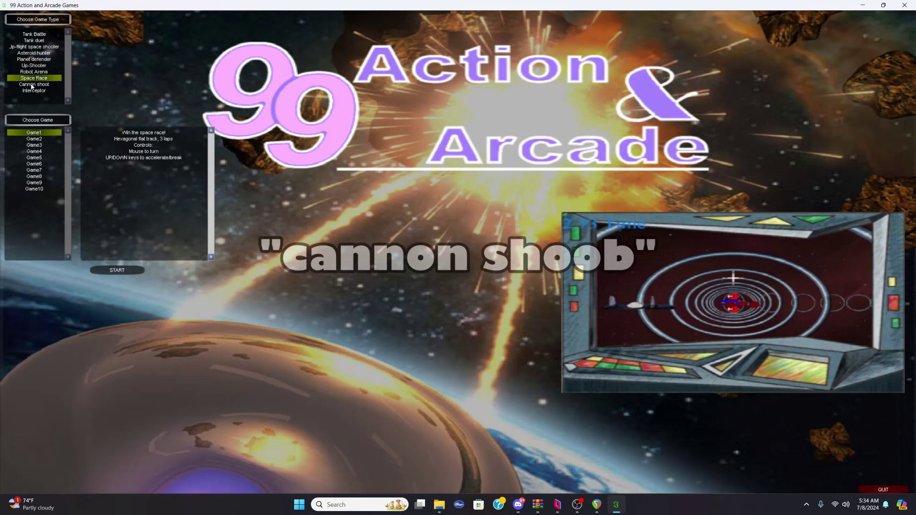
Start Cannon shoot and fire at the enemy tanks until the one in the crosshair is destroyed.
left_click(31, 85)
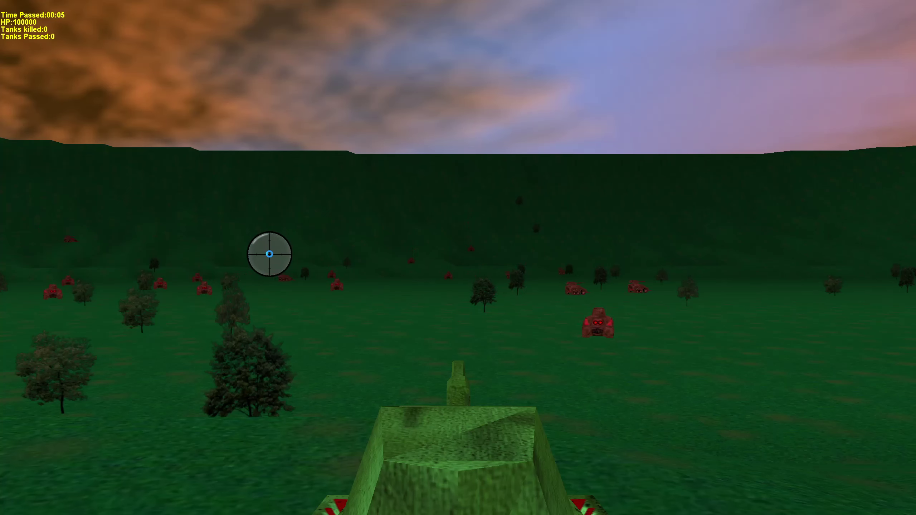
left_click(654, 322)
left_click(415, 312)
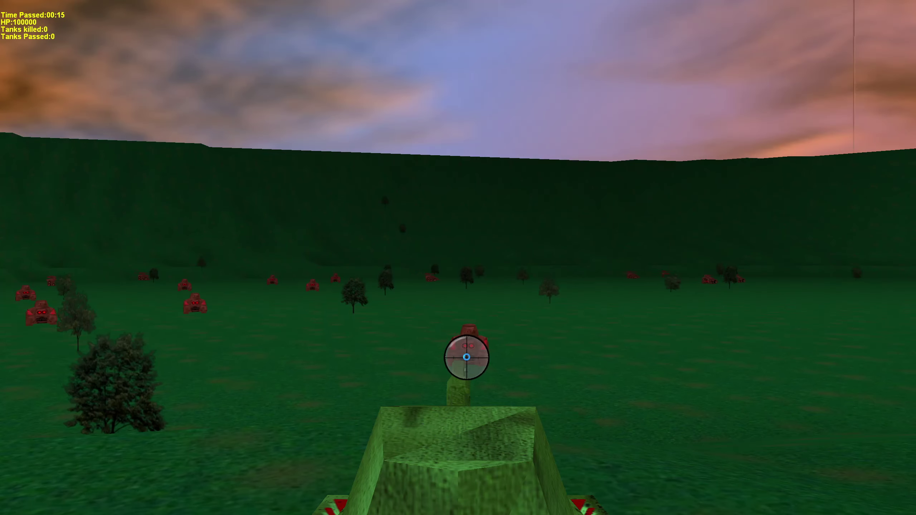
left_click(467, 357)
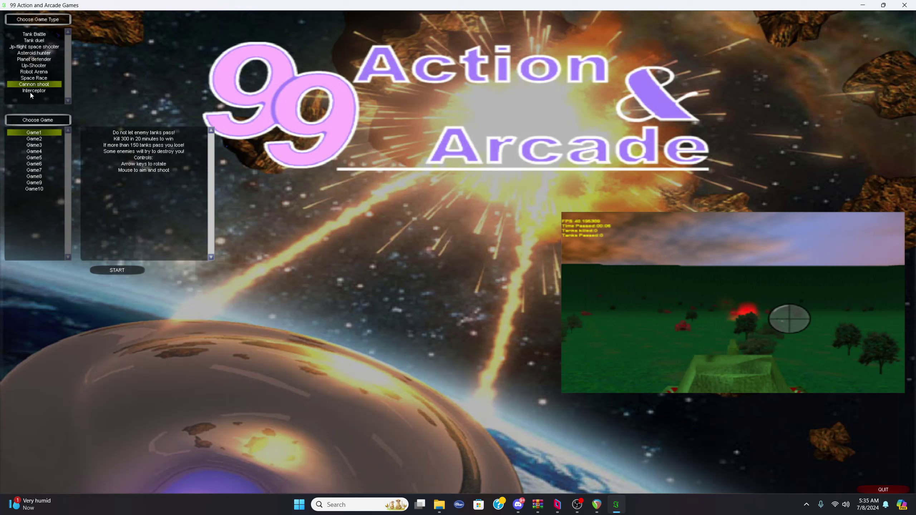
Select Interceptor in the Choose Game Type list.
left_click(37, 92)
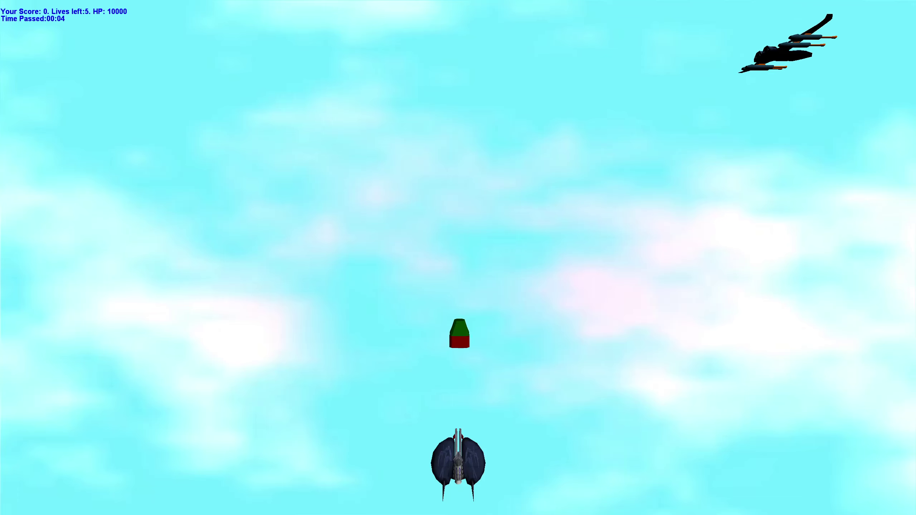
Steer the ship left and right while firing at the first incoming enemy planes.
key("Left")
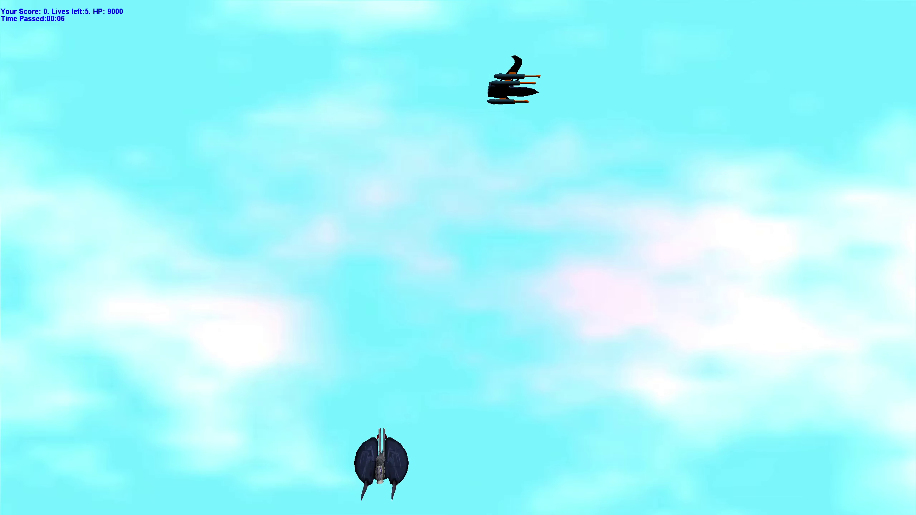
key("Right")
key("space")
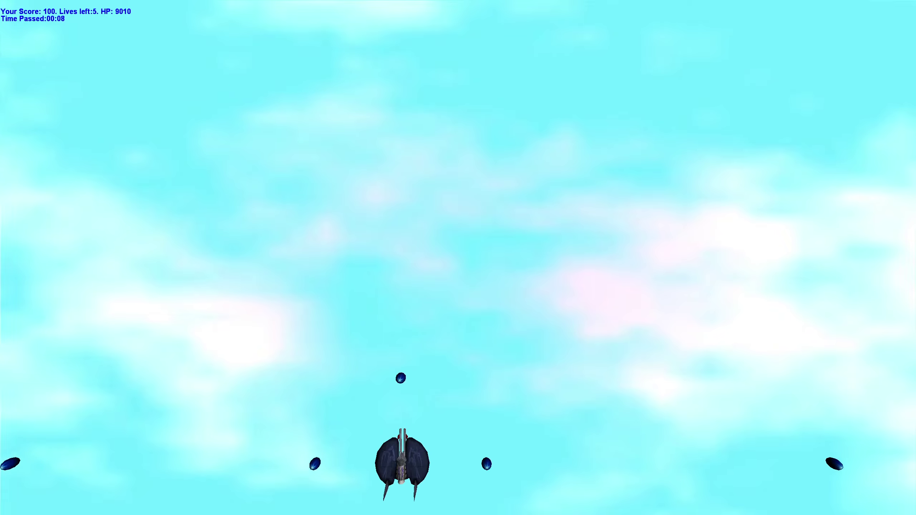
key("Right")
key("space")
key("Left")
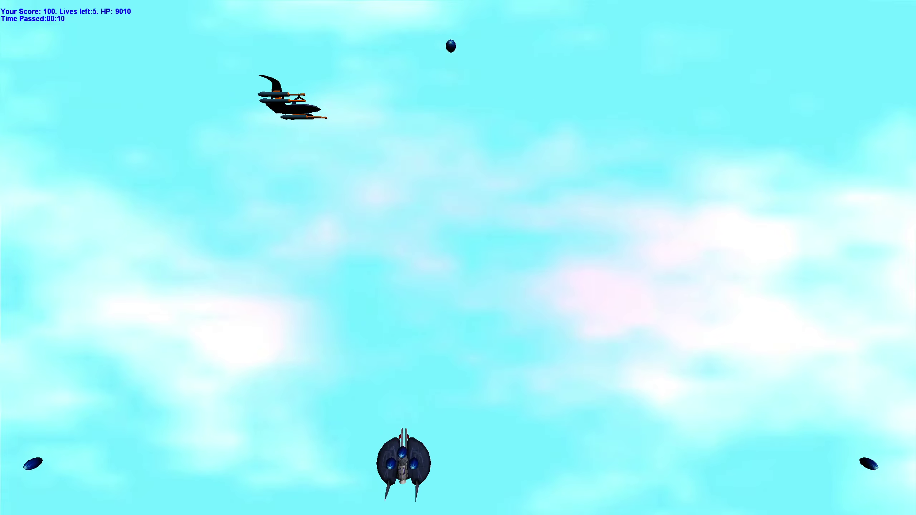
key("Right")
key("space")
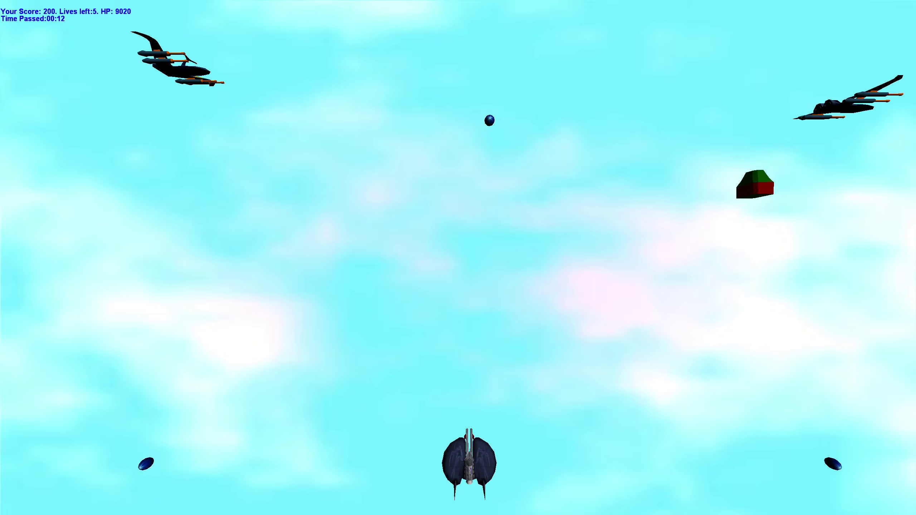
key("Left")
key("space")
key("Right")
key("Left")
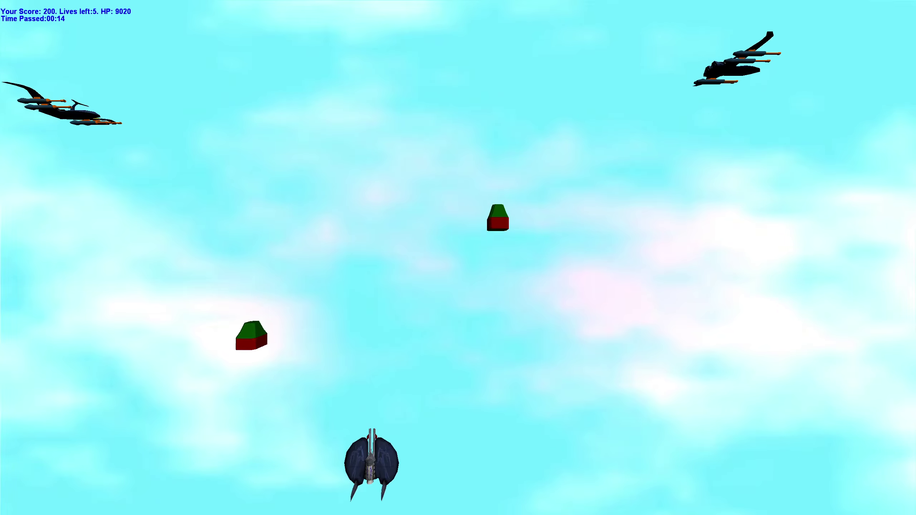
key("space")
Keep dodging and shooting down enemy planes, bringing the score up to 1200.
key("Right")
key("Right")
key("Left")
key("Right")
key("space")
key("Right")
key("Left")
key("space")
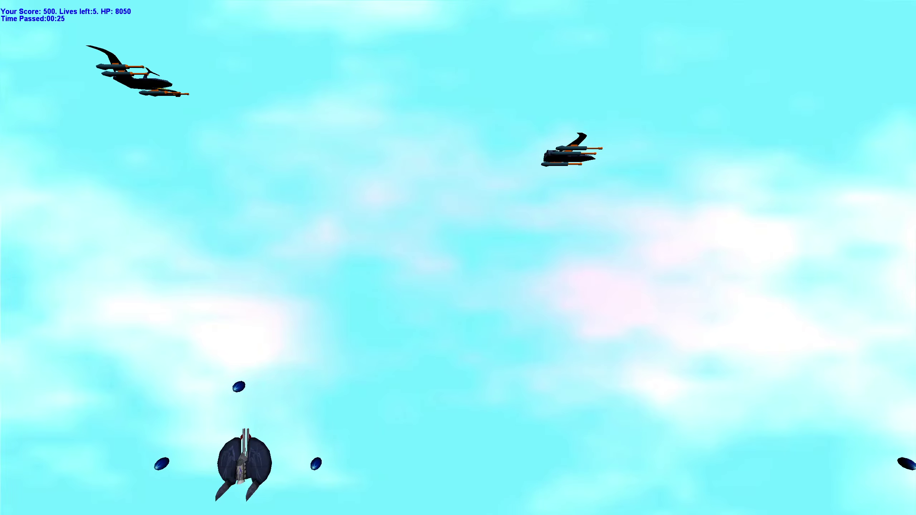
key("space")
key("Right")
key("space")
key("Right")
key("Right")
key("Right")
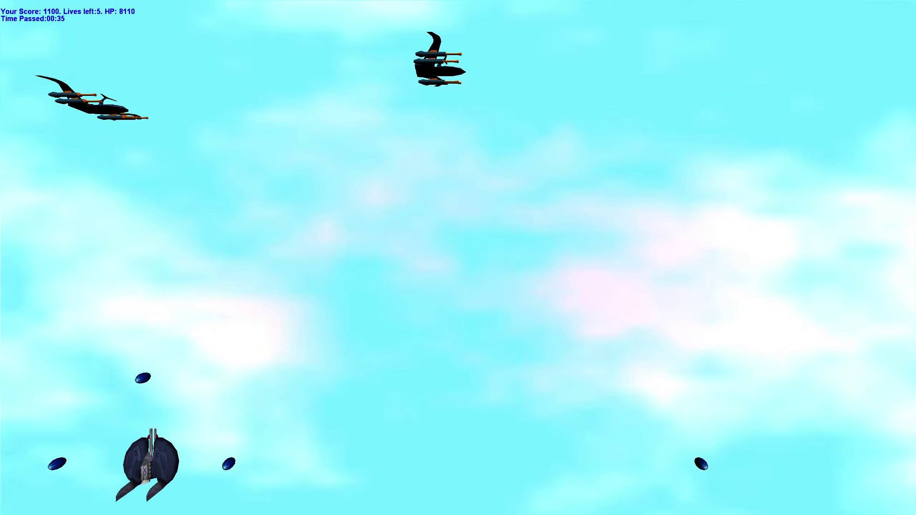
key("Right")
key("Right")
key("Right")
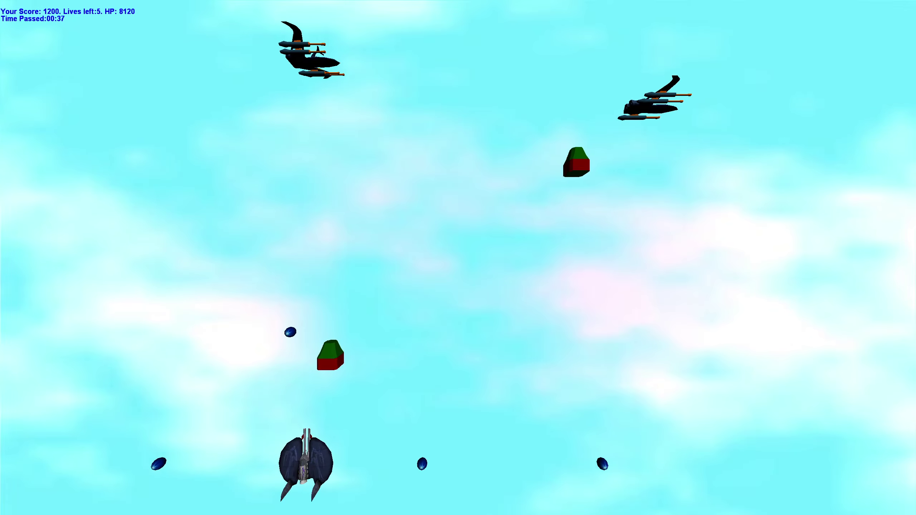